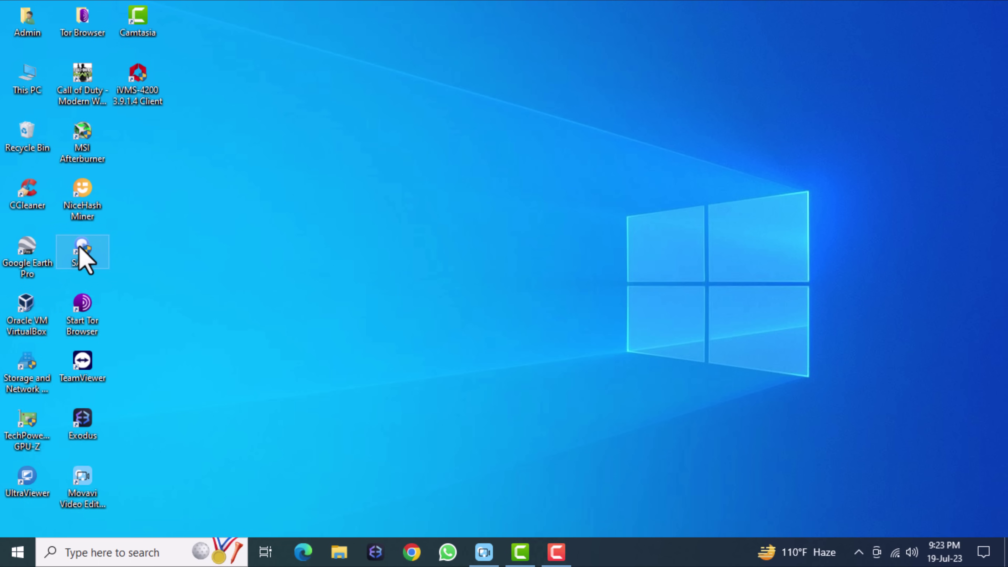
# Step: Launch SADP and select the inactive DS-2CD4135FWD-IZ-C camera at 192.168.1.64
pyautogui.click(79, 245)
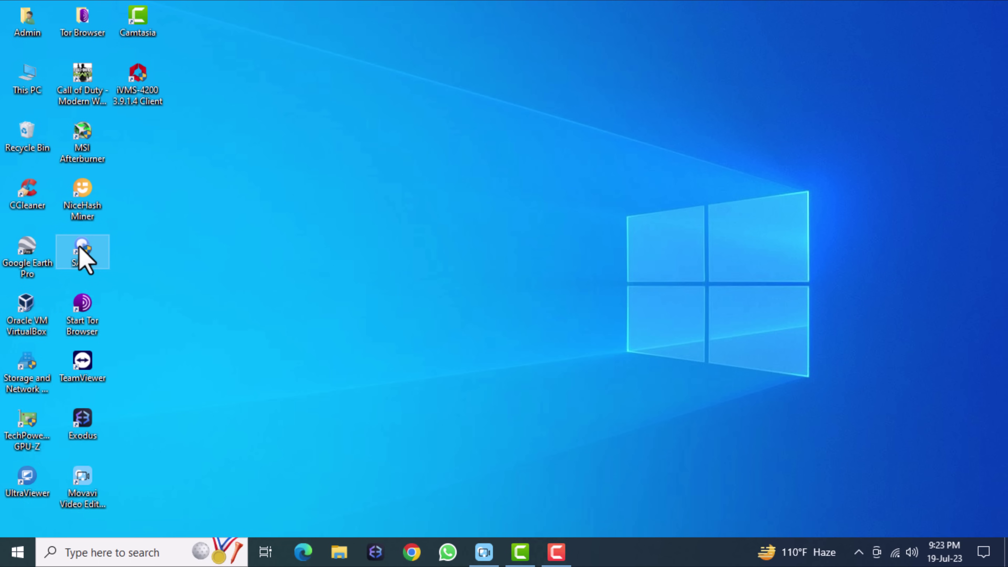
pyautogui.doubleClick(82, 250)
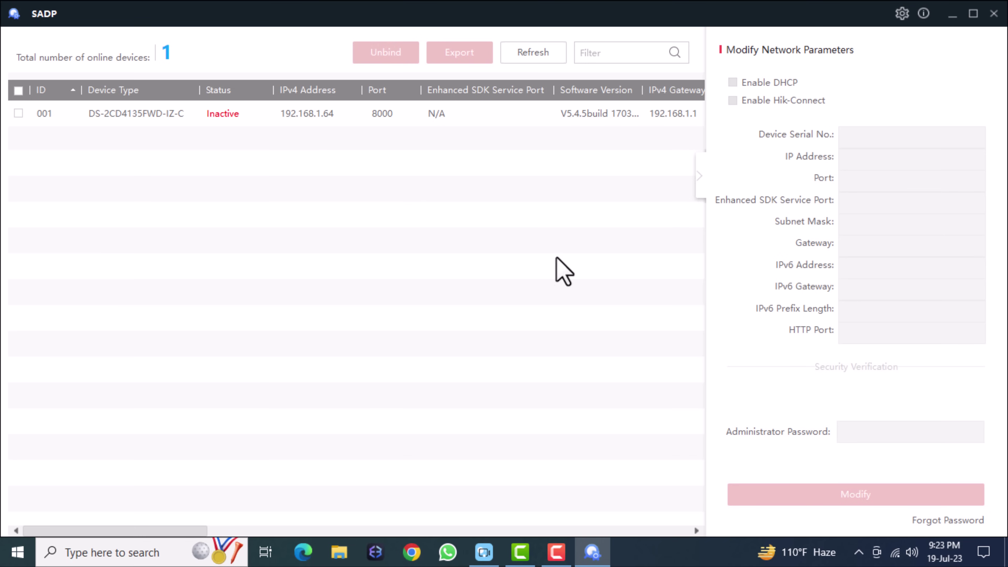
pyautogui.click(292, 121)
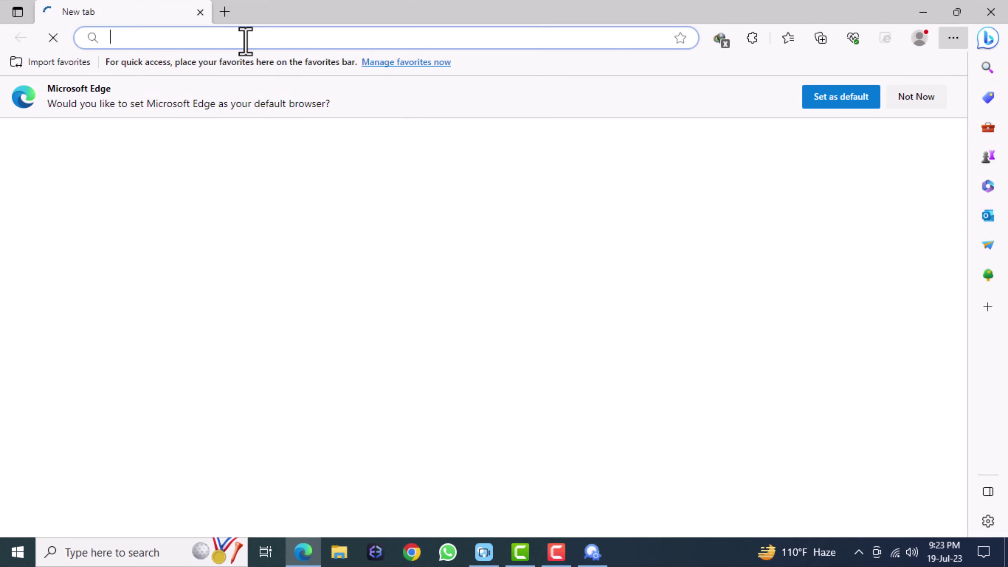
# Step: Load 192.168.1.64 in Edge and decline the page-language prompt
pyautogui.write('192')
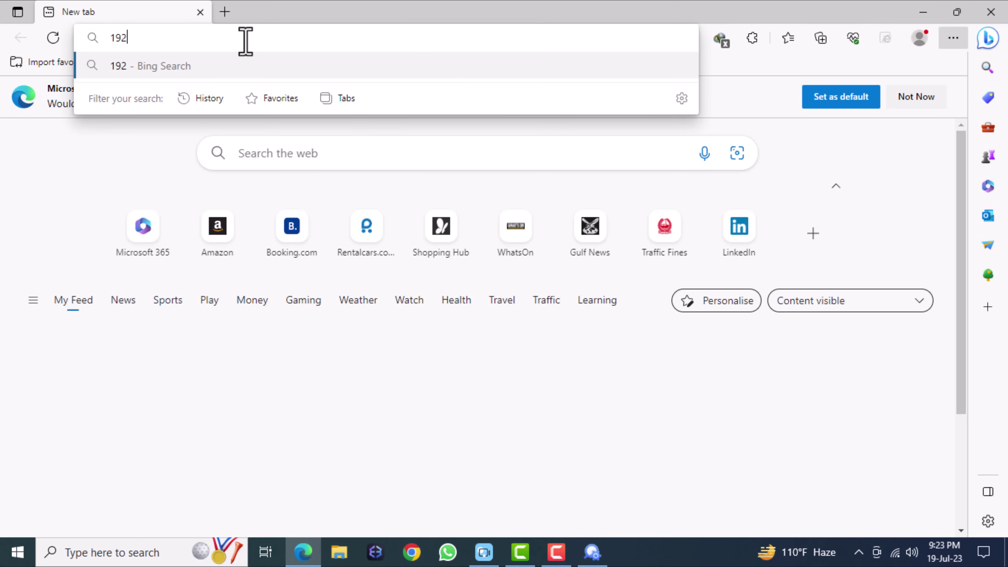
pyautogui.write('.168')
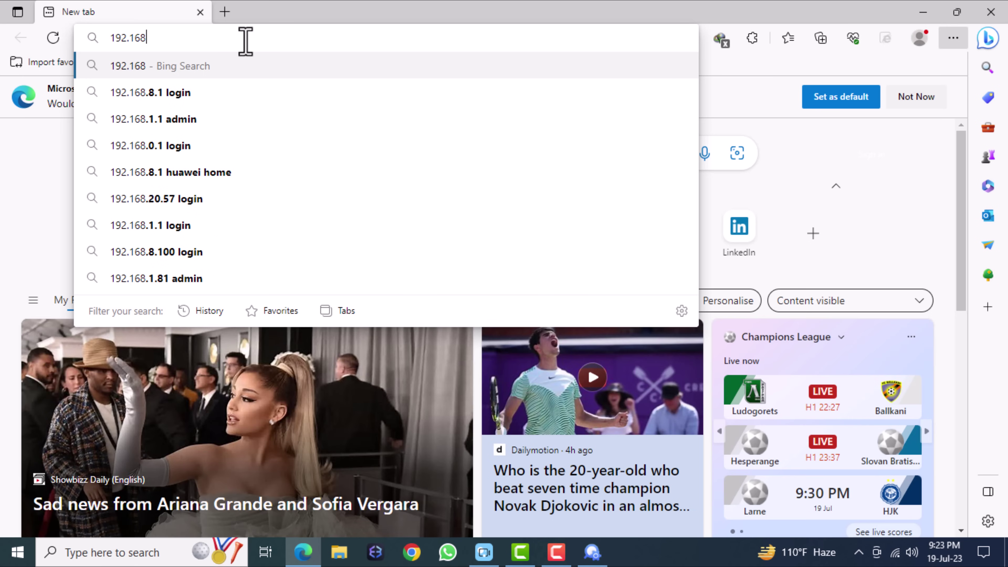
pyautogui.write('.1.64')
pyautogui.press('Return')
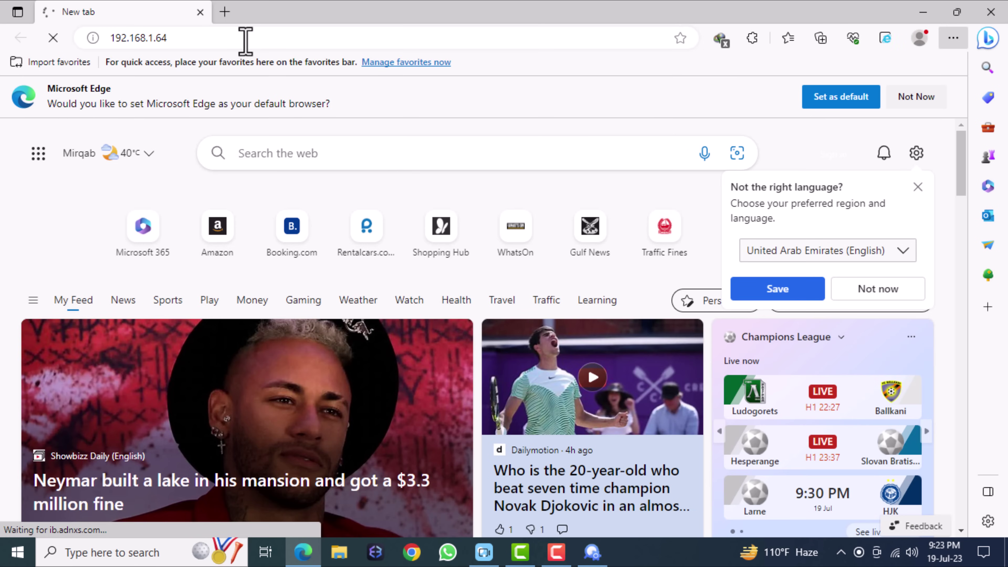
pyautogui.click(92, 37)
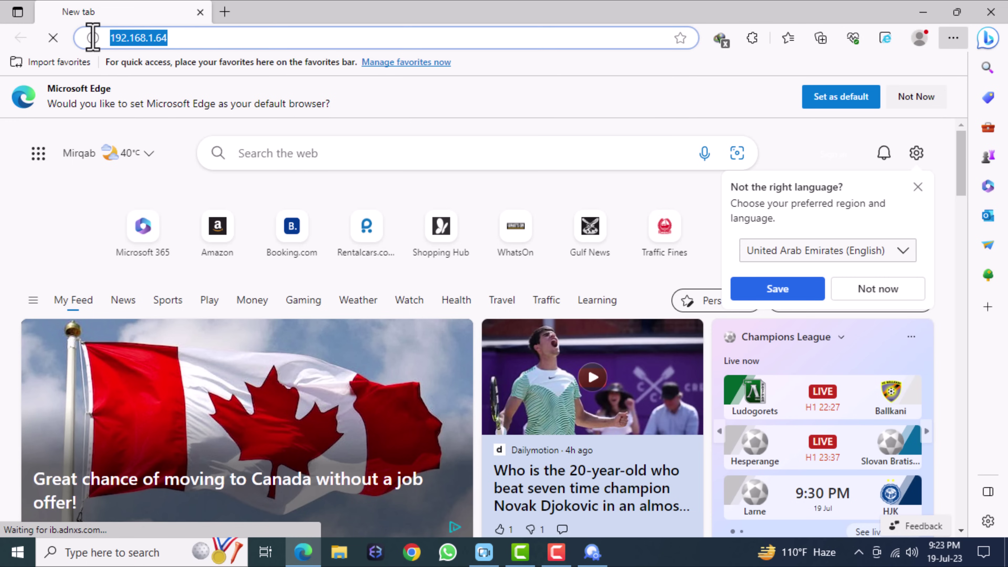
pyautogui.click(901, 297)
# Step: Open the Network Connections adapter list from the network settings
pyautogui.rightClick(894, 553)
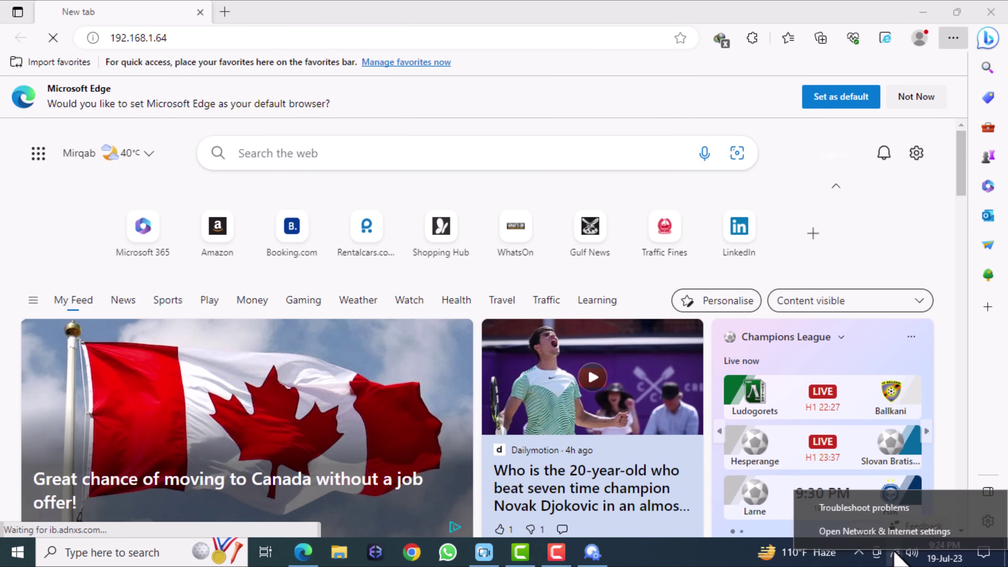
pyautogui.click(875, 531)
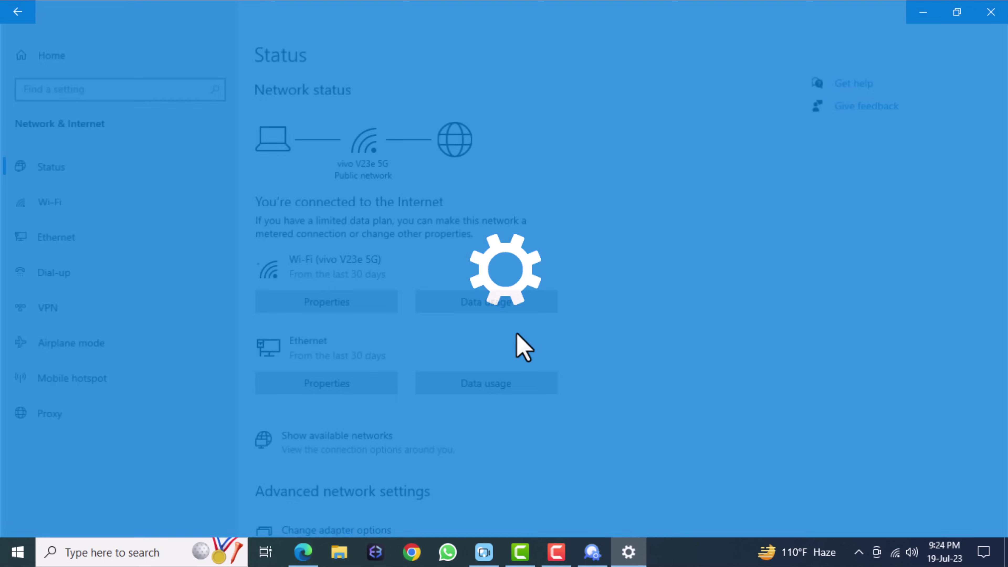
pyautogui.scroll(-5, 476, 355)
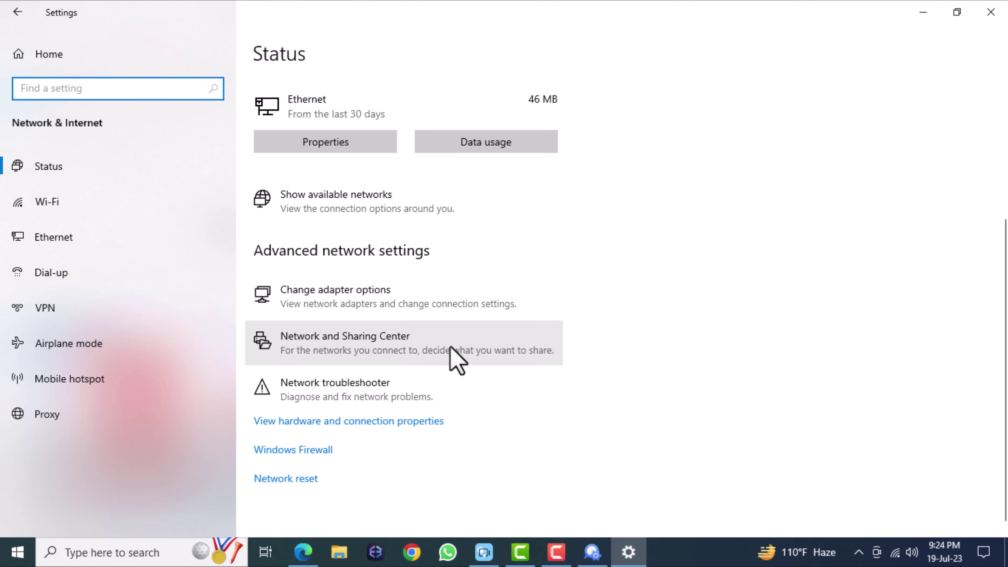
pyautogui.click(349, 296)
pyautogui.click(990, 12)
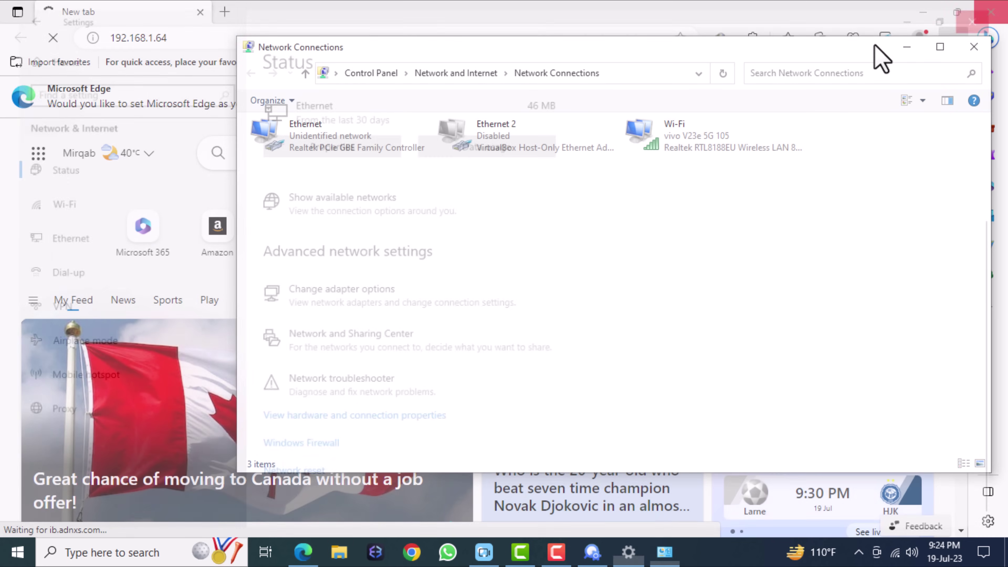
# Step: Give the Ethernet adapter static IPv4 192.168.1.123 with subnet mask 255.255.255.0
pyautogui.doubleClick(322, 147)
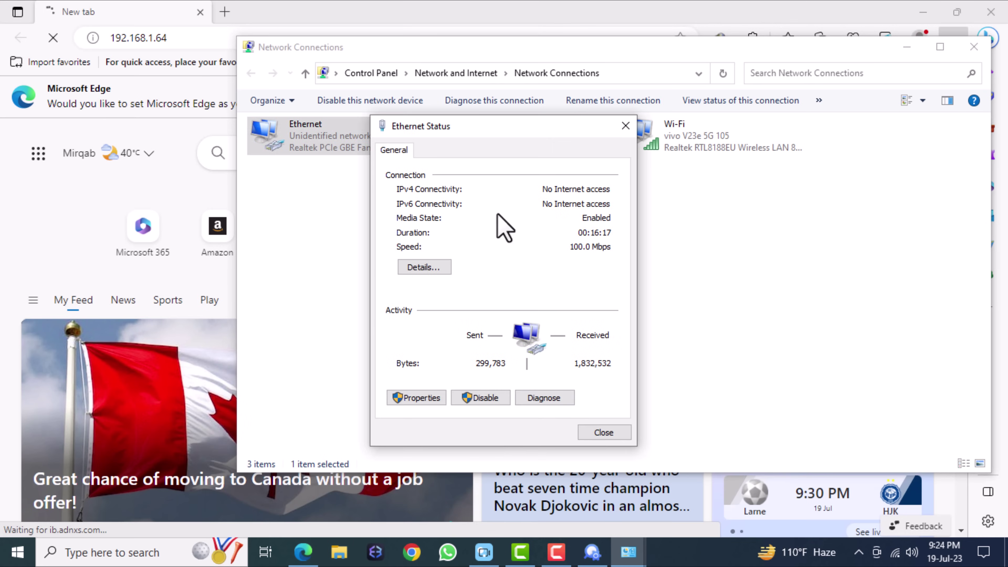
pyautogui.click(421, 398)
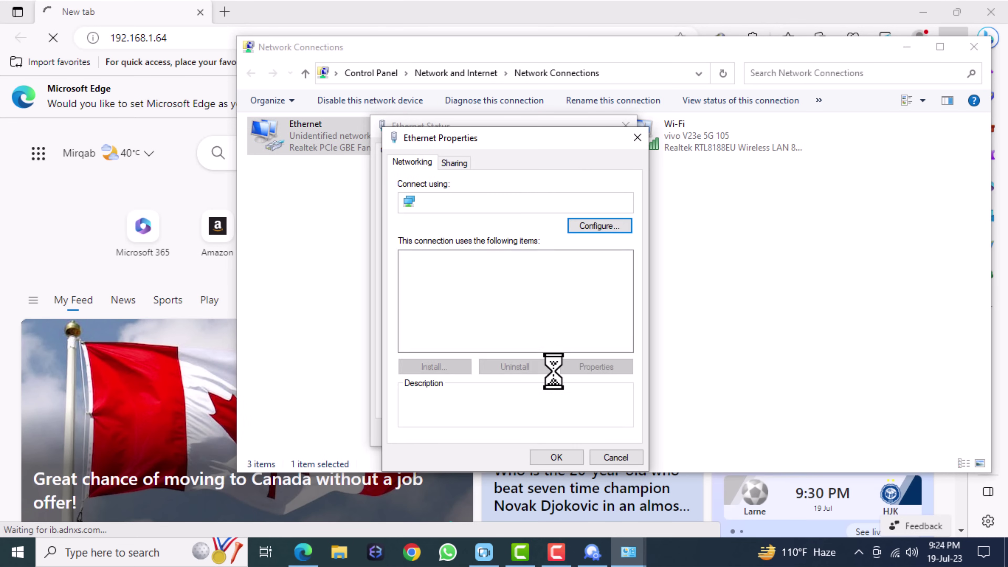
pyautogui.doubleClick(546, 309)
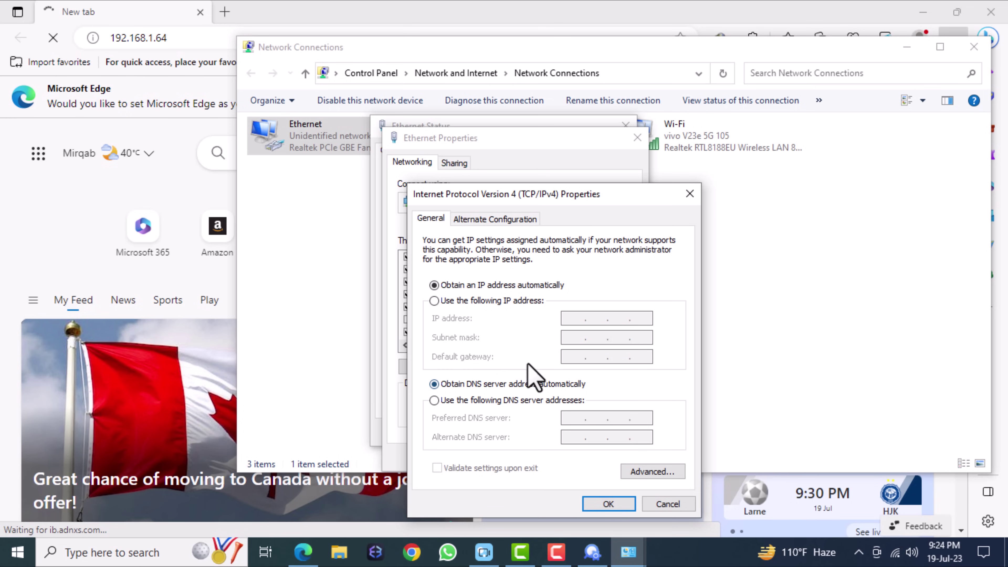
pyautogui.click(434, 301)
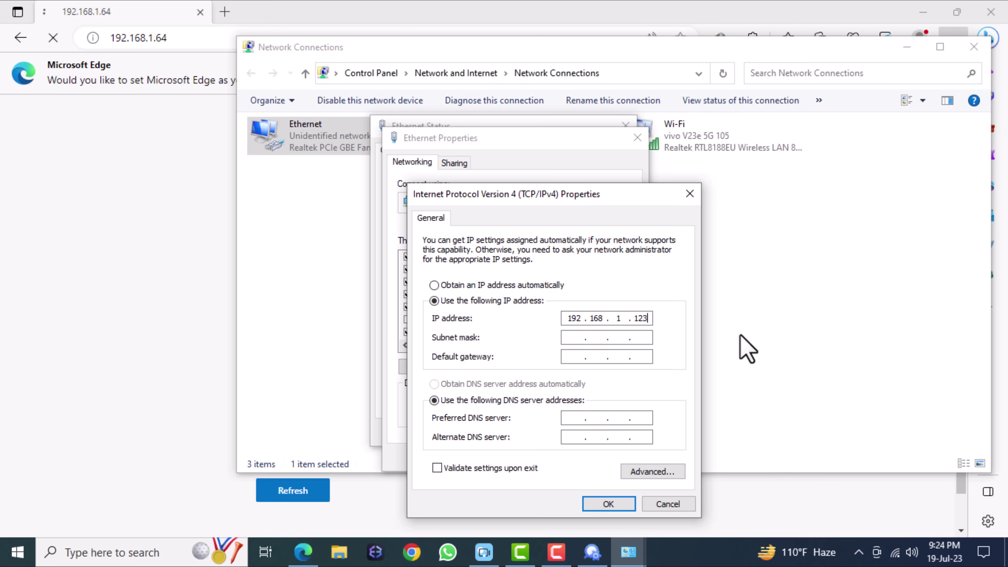
pyautogui.click(599, 337)
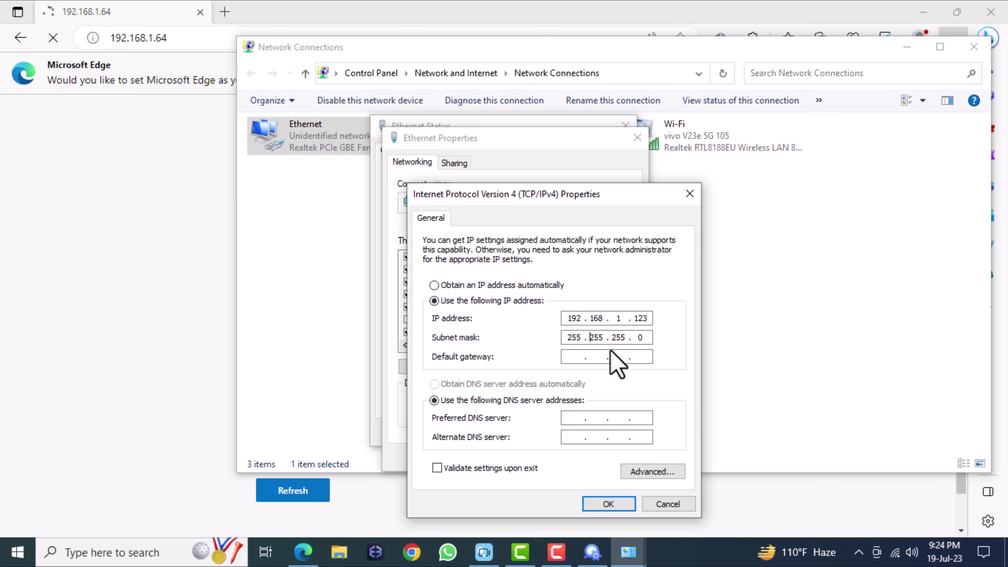
pyautogui.click(618, 504)
pyautogui.click(557, 461)
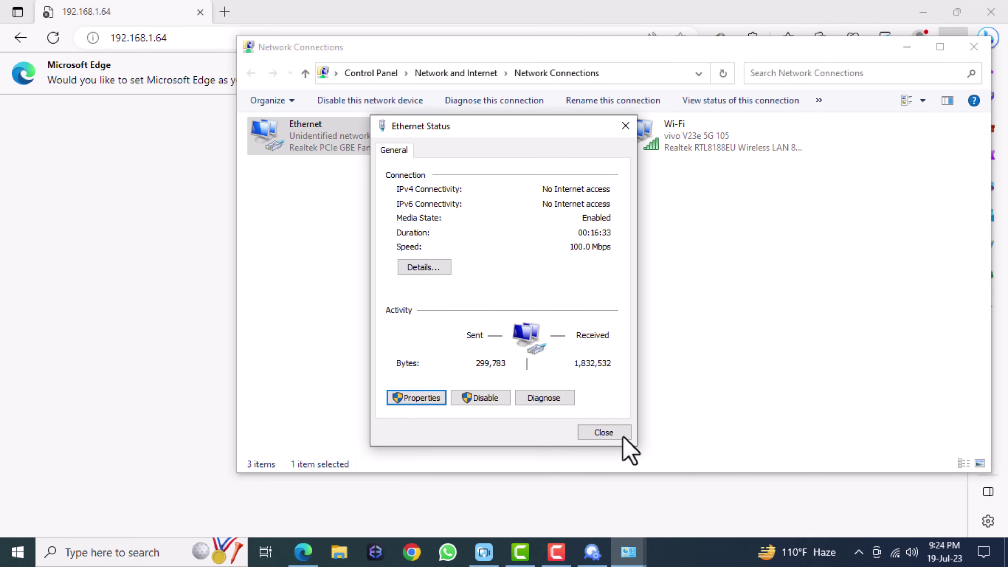
# Step: Close the Ethernet status window, refresh the adapter list, and return to the browser
pyautogui.click(614, 433)
pyautogui.rightClick(542, 260)
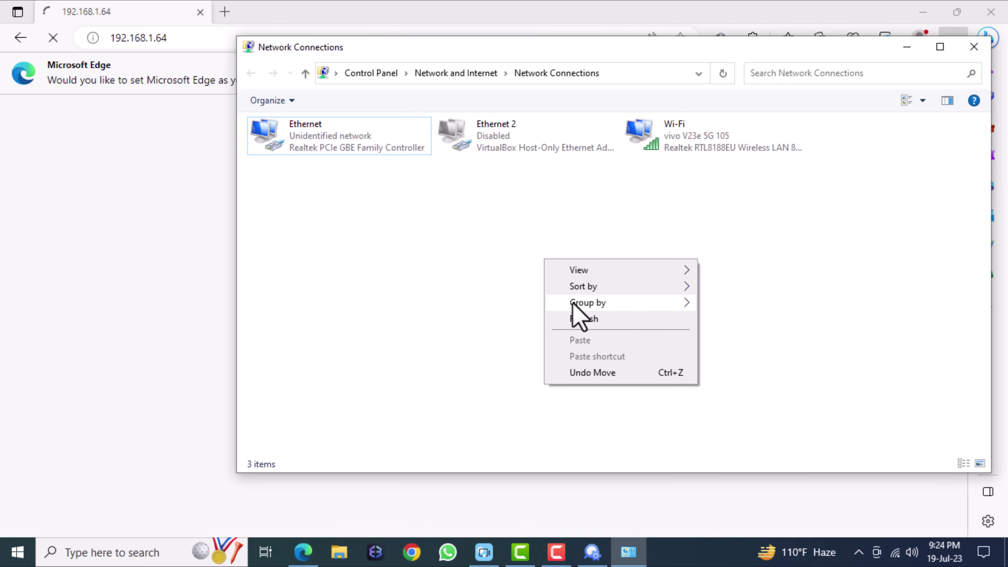
pyautogui.click(577, 320)
pyautogui.click(405, 3)
# Step: Reload 192.168.1.64 and enter a strong admin password in the Activation dialog
pyautogui.click(182, 38)
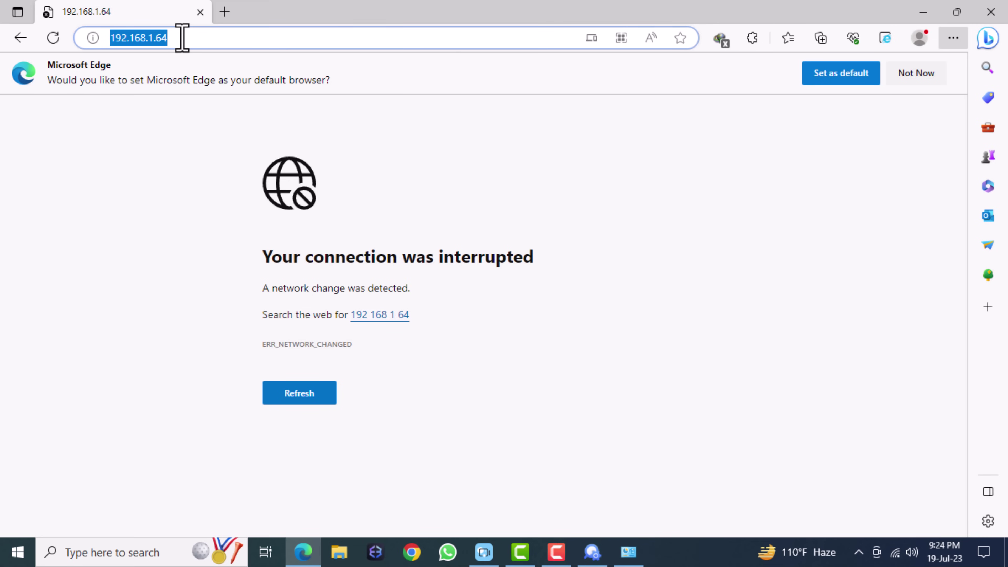
pyautogui.press('Return')
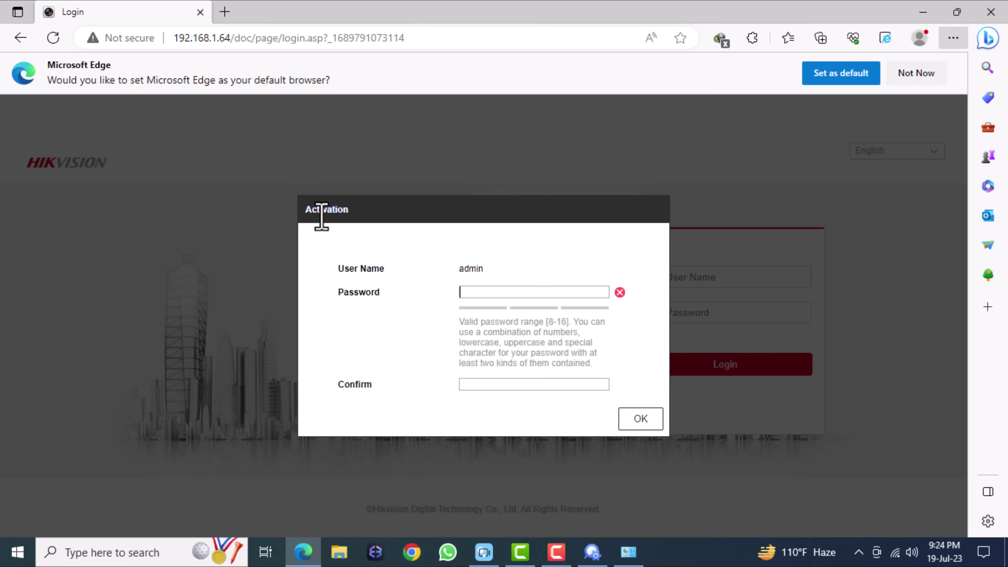
pyautogui.moveTo(306, 214); pyautogui.dragTo(349, 214)
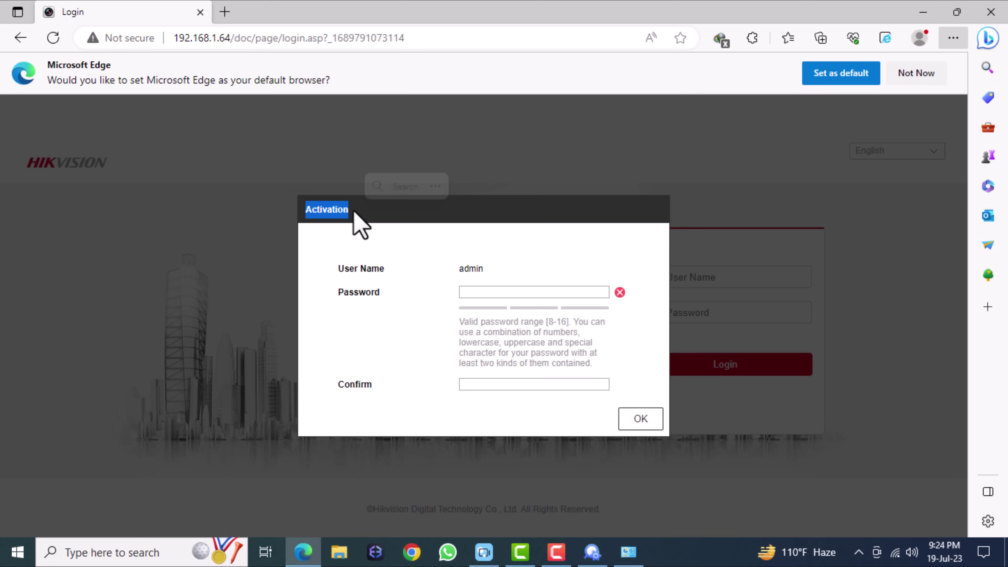
pyautogui.click(492, 293)
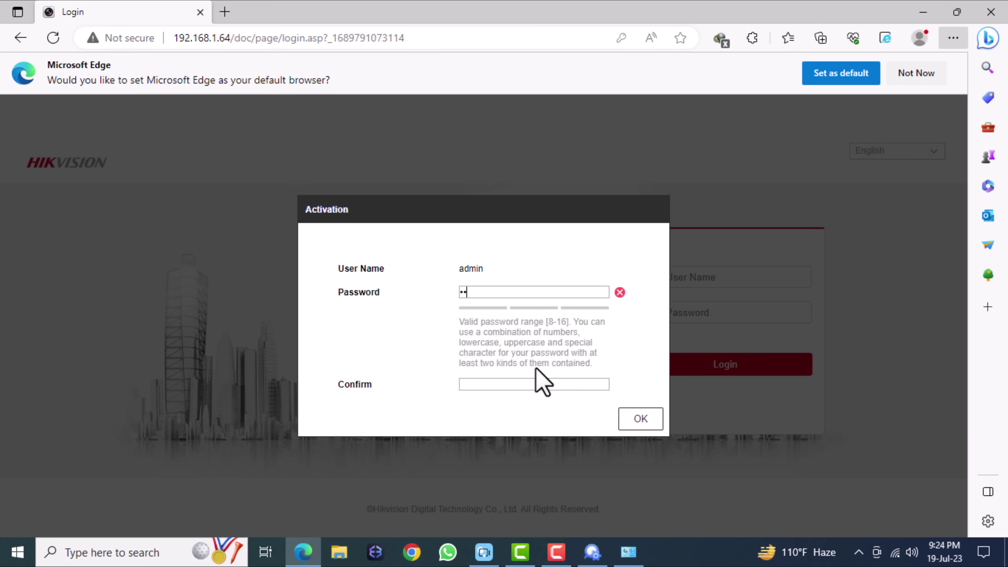
pyautogui.write('admin@123')
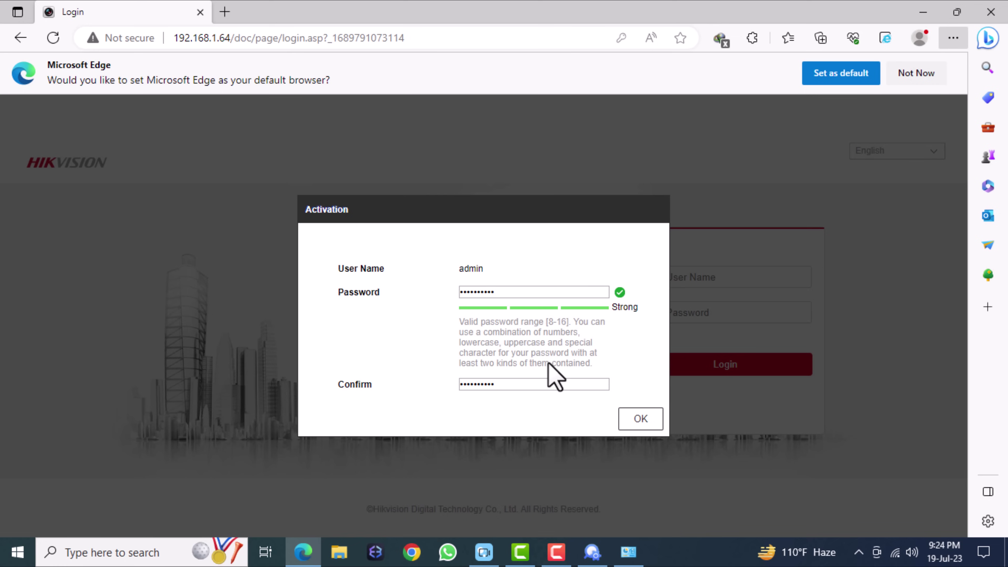
# Step: Confirm activation, decline saving the password, and reload the page in Internet Explorer mode
pyautogui.click(639, 419)
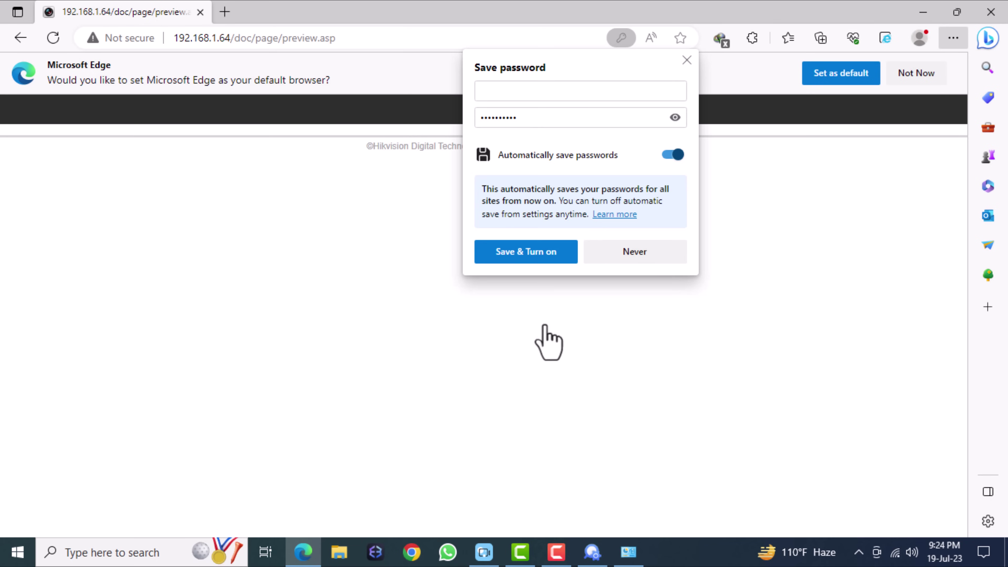
pyautogui.click(659, 254)
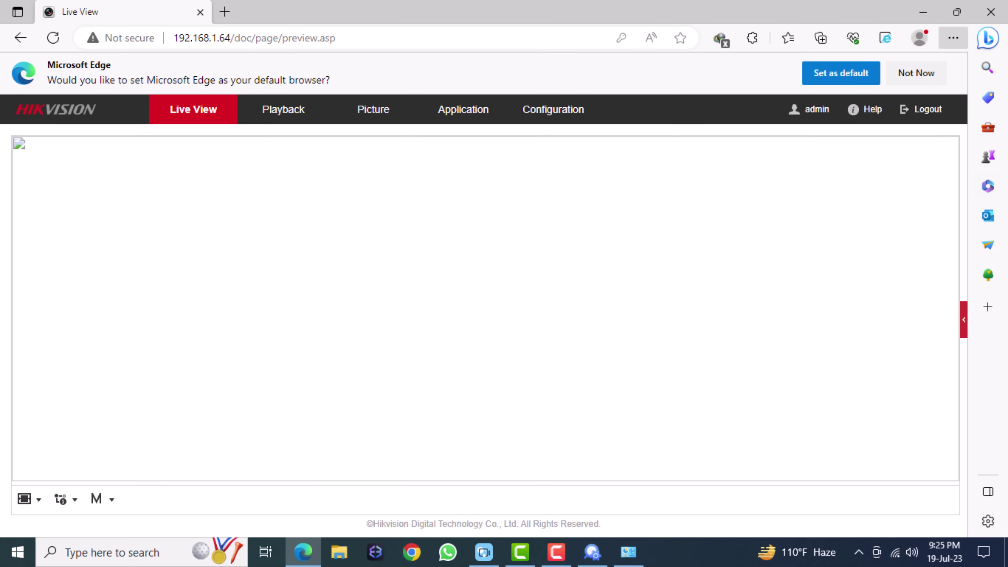
pyautogui.click(925, 75)
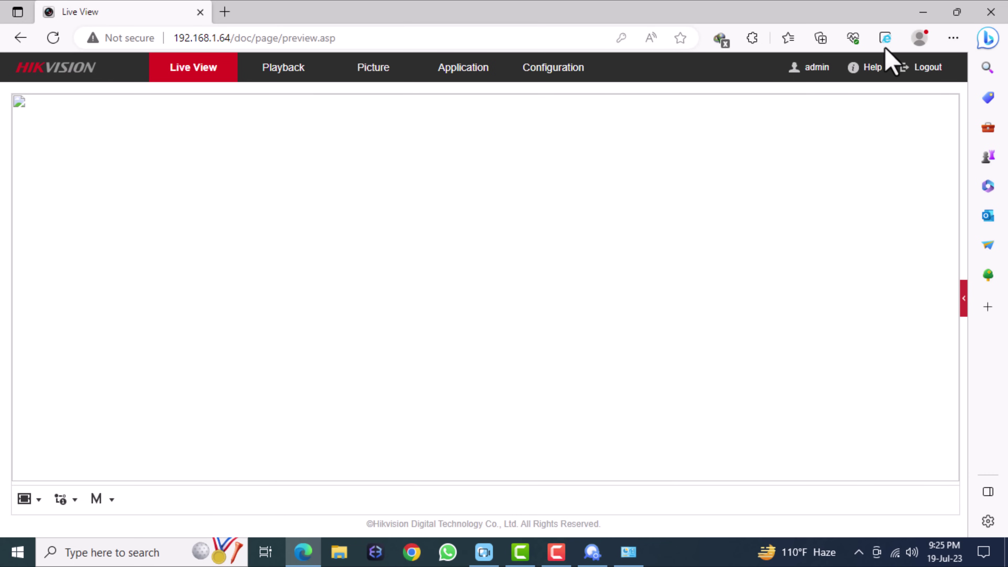
pyautogui.click(885, 38)
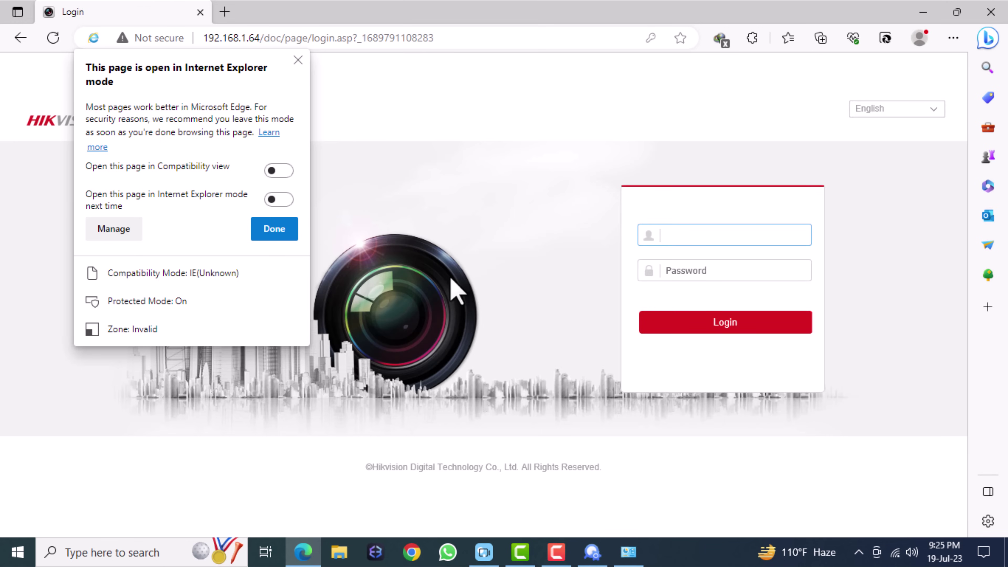
# Step: Log in with the admin username and password, then allow the WebVideoActiveX add-on
pyautogui.click(297, 60)
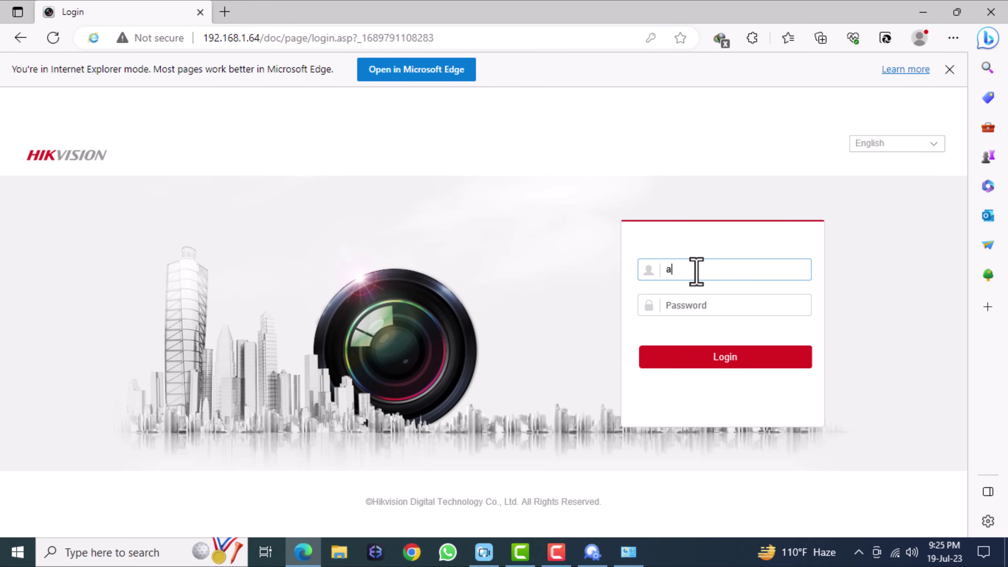
pyautogui.press('Tab')
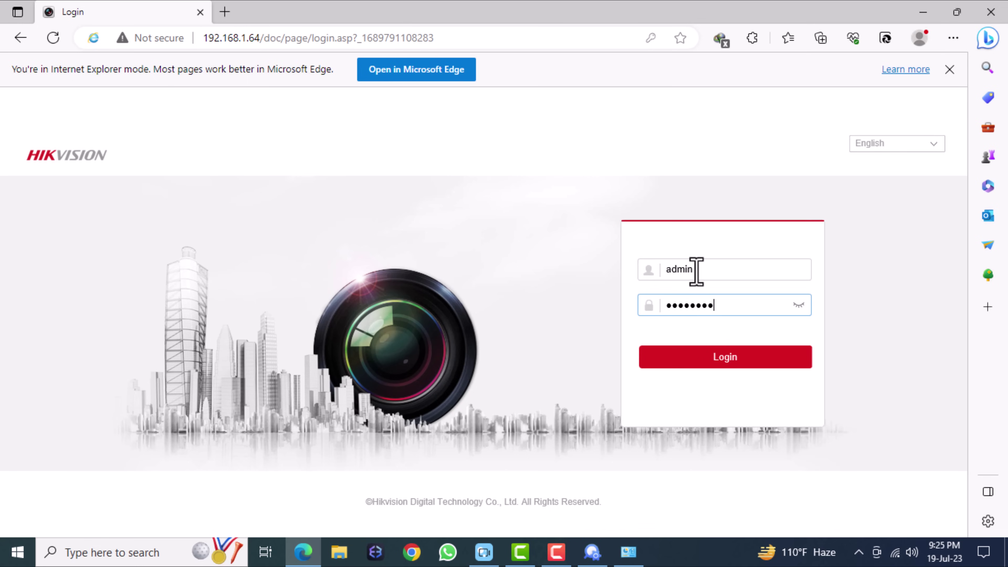
pyautogui.press('Return')
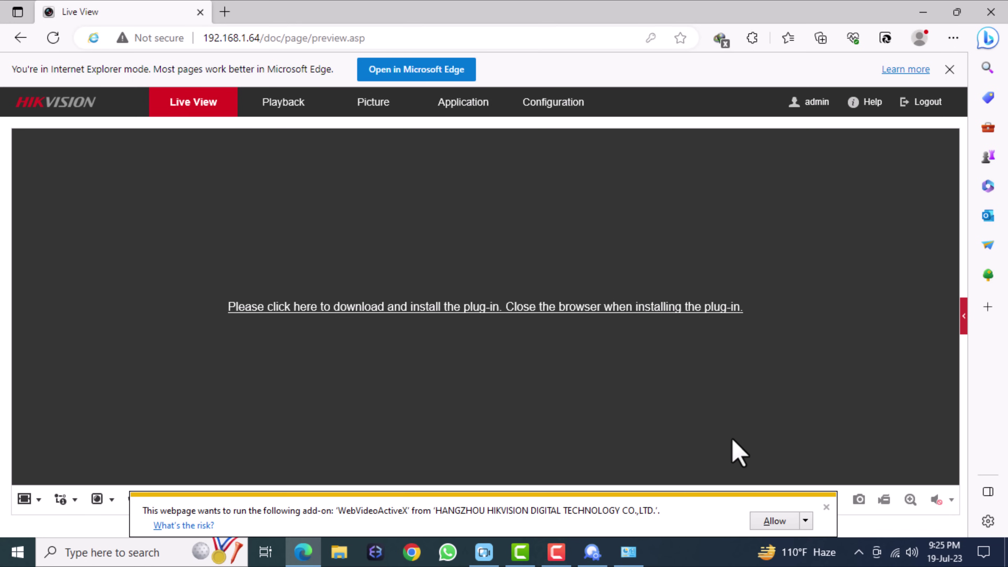
pyautogui.click(777, 523)
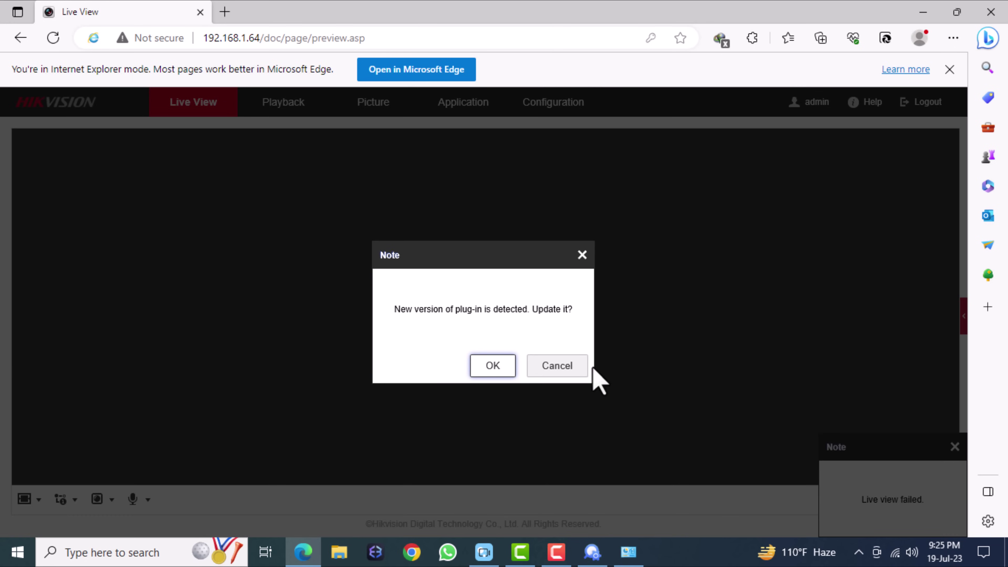
# Step: Cancel the plug-in update note and go to the Configuration pages
pyautogui.click(575, 367)
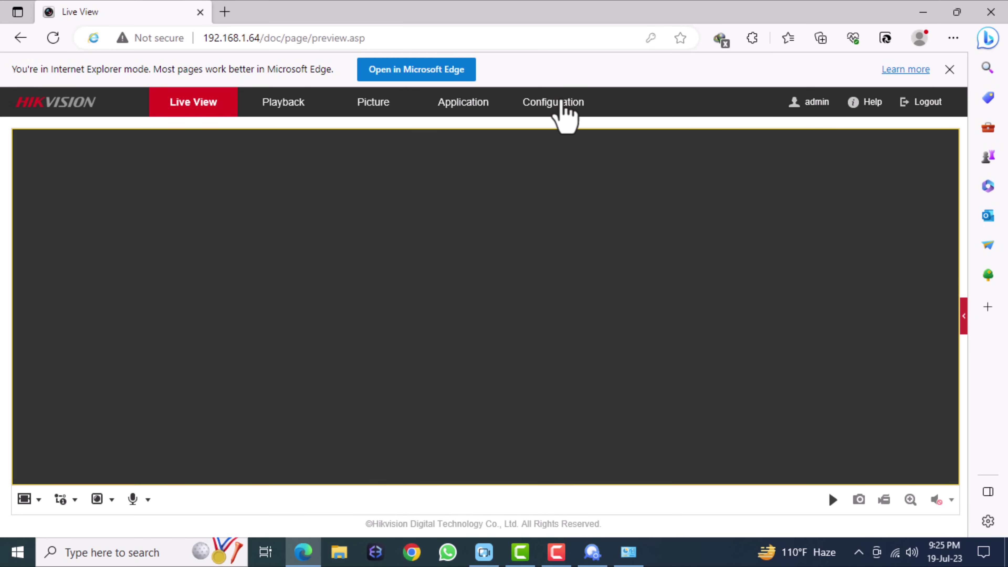
pyautogui.click(561, 102)
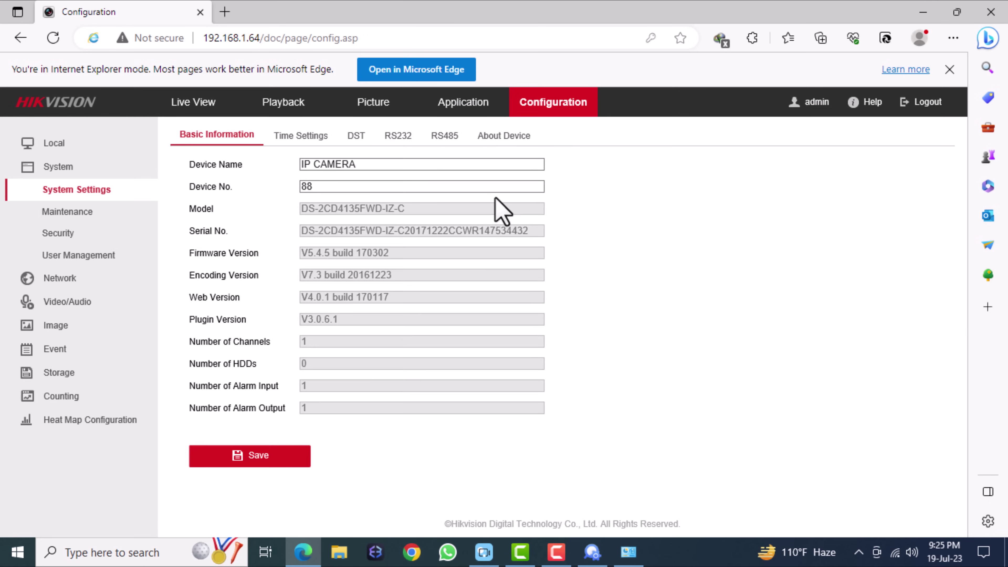
# Step: Check the IPv4 address 192.168.1.64, subnet mask and default gateway in Network Basic Settings
pyautogui.click(79, 279)
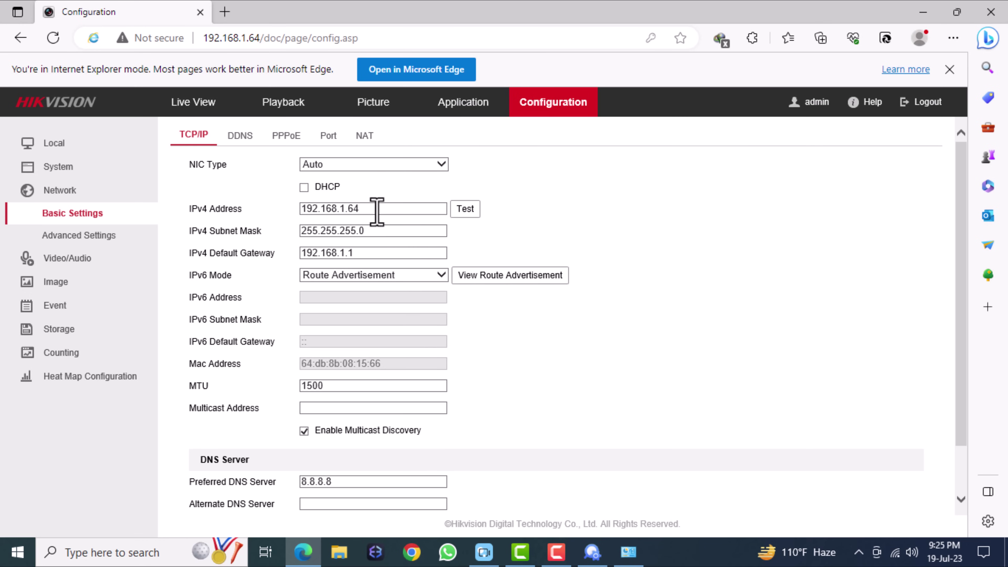
pyautogui.moveTo(376, 212); pyautogui.dragTo(261, 212)
pyautogui.moveTo(366, 230); pyautogui.dragTo(236, 231)
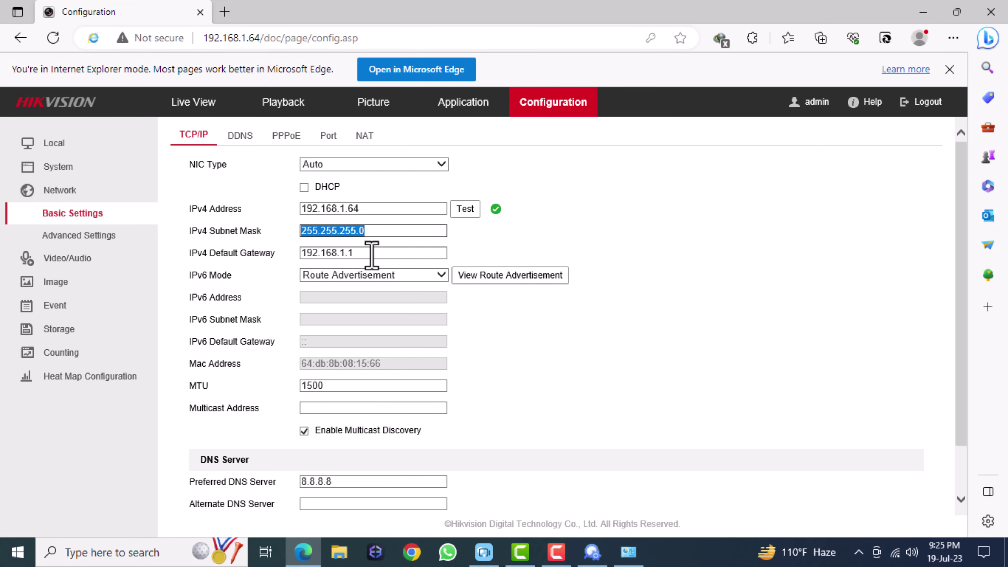
pyautogui.moveTo(372, 254); pyautogui.dragTo(218, 254)
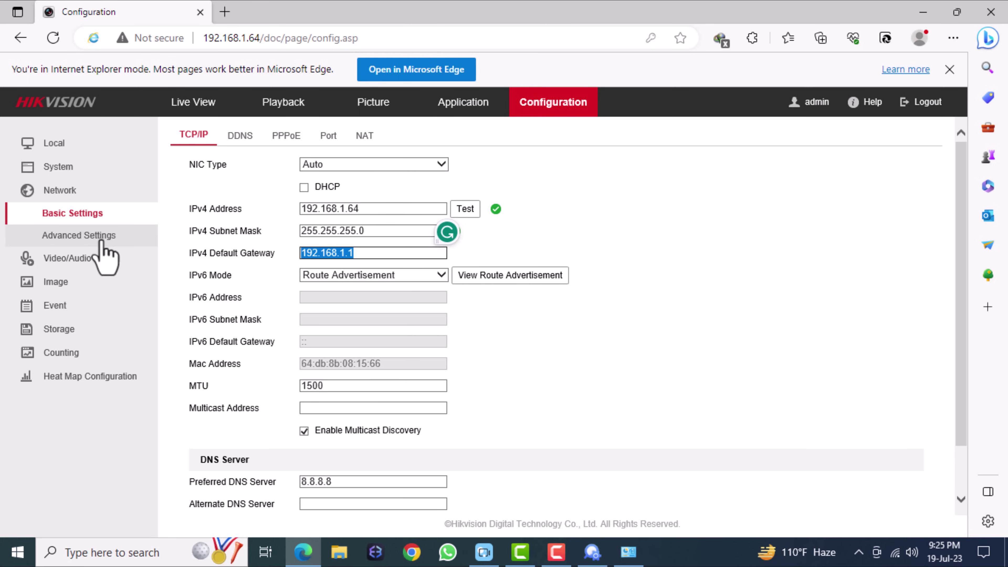
pyautogui.click(89, 260)
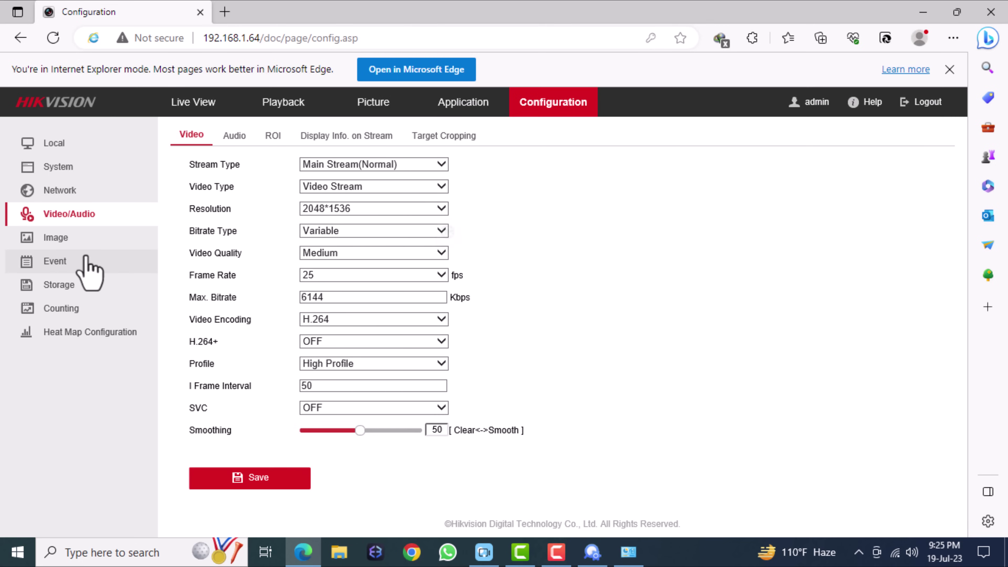
# Step: Set the main stream to Variable bitrate, Higher quality, 15 fps, 4096 Kbps max, H.264, and save
pyautogui.click(351, 235)
pyautogui.click(348, 254)
pyautogui.click(338, 250)
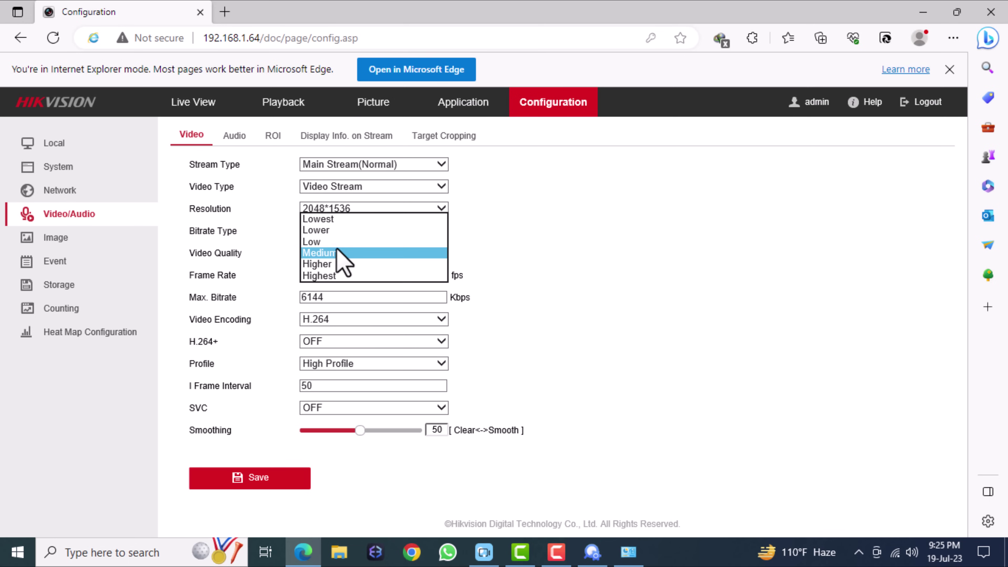
pyautogui.click(326, 264)
pyautogui.click(434, 276)
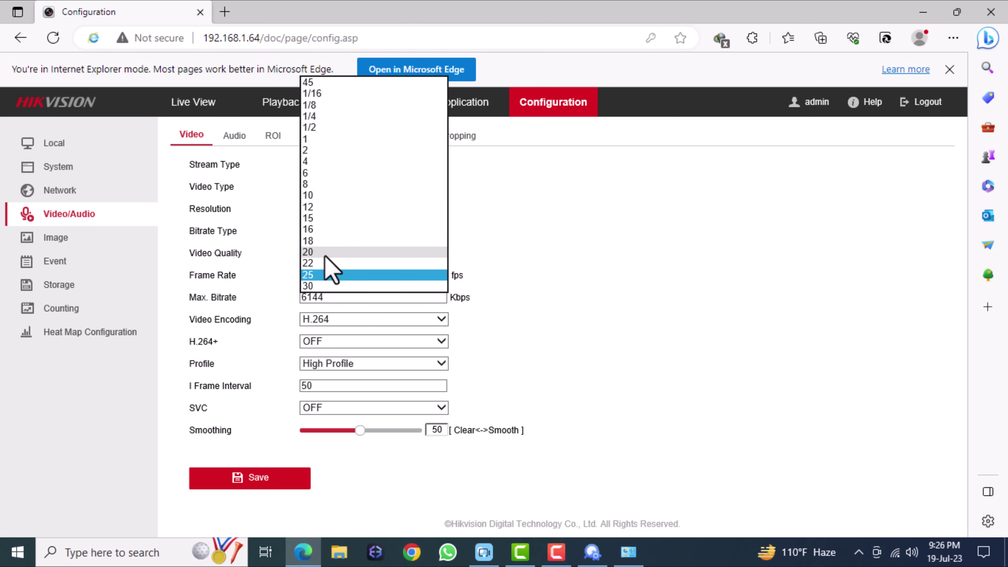
pyautogui.click(315, 219)
pyautogui.click(398, 298)
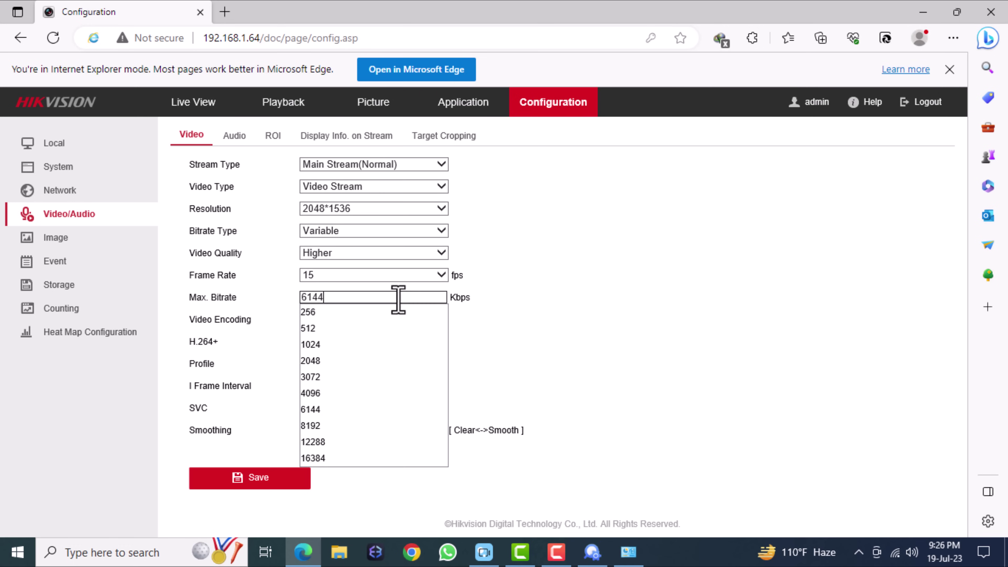
pyautogui.click(336, 394)
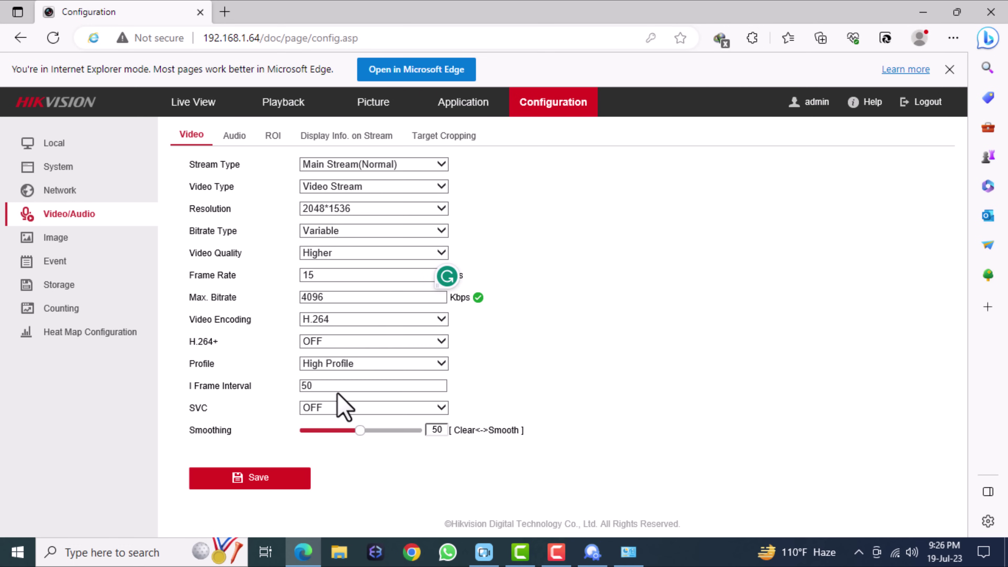
pyautogui.click(342, 320)
pyautogui.click(337, 333)
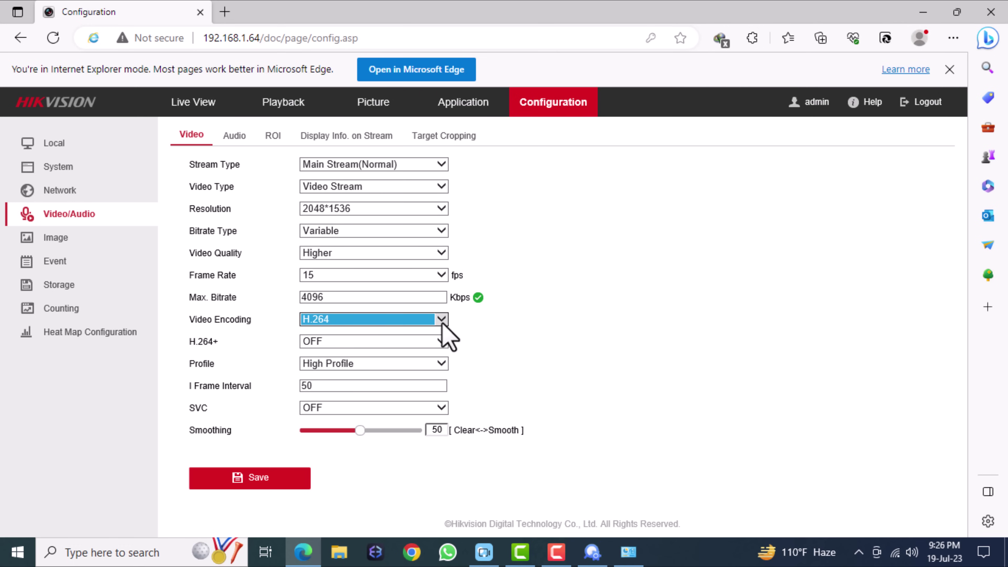
pyautogui.click(268, 480)
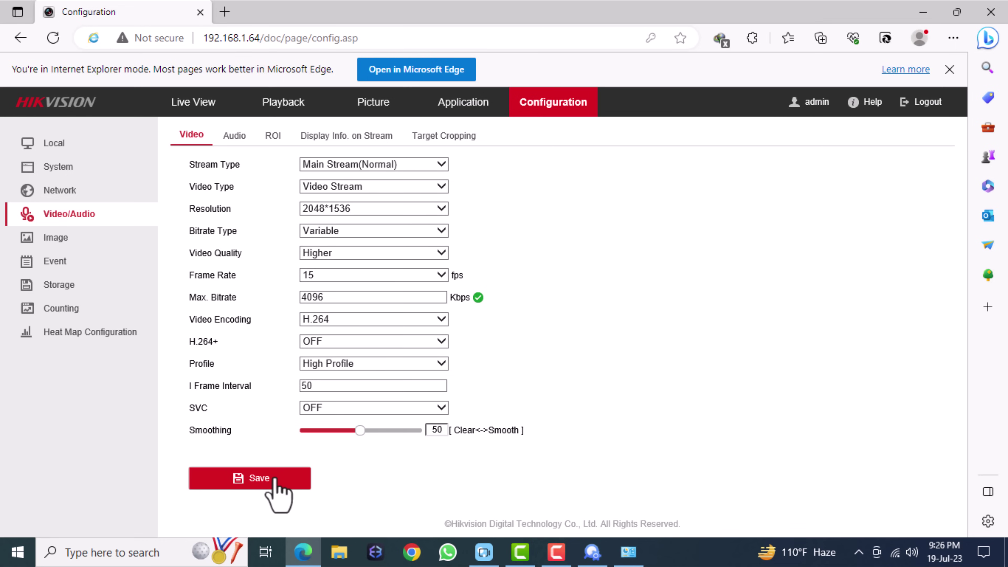
pyautogui.click(354, 165)
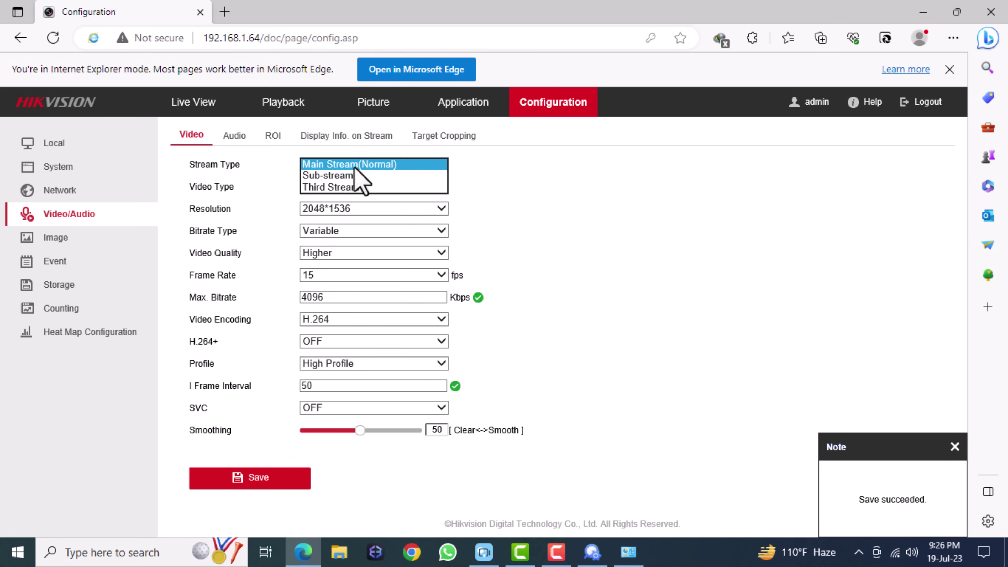
# Step: Set the sub-stream to Higher quality, 512 Kbps max bitrate and H.264, and save
pyautogui.click(332, 176)
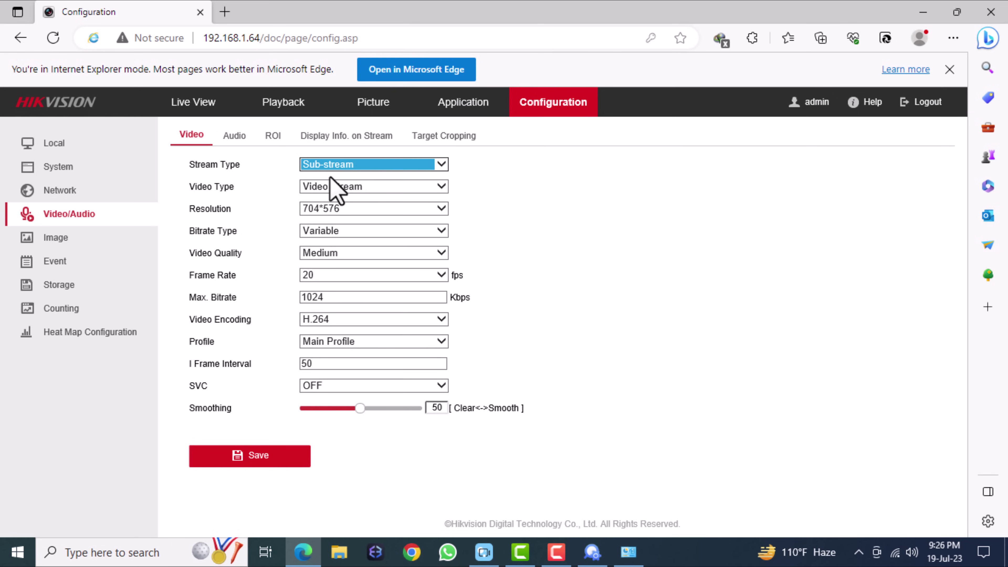
pyautogui.click(335, 257)
pyautogui.click(328, 267)
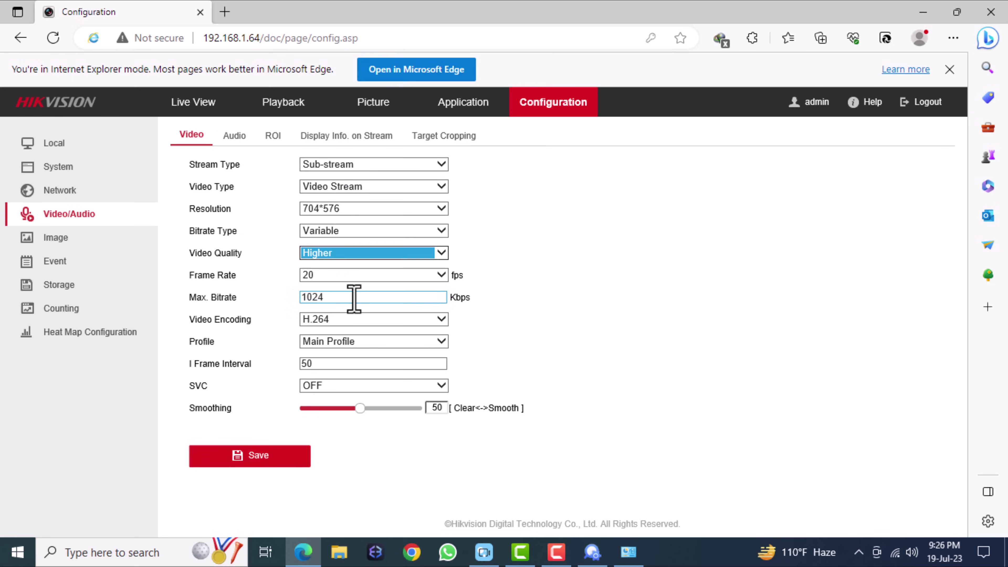
pyautogui.click(354, 297)
pyautogui.click(330, 330)
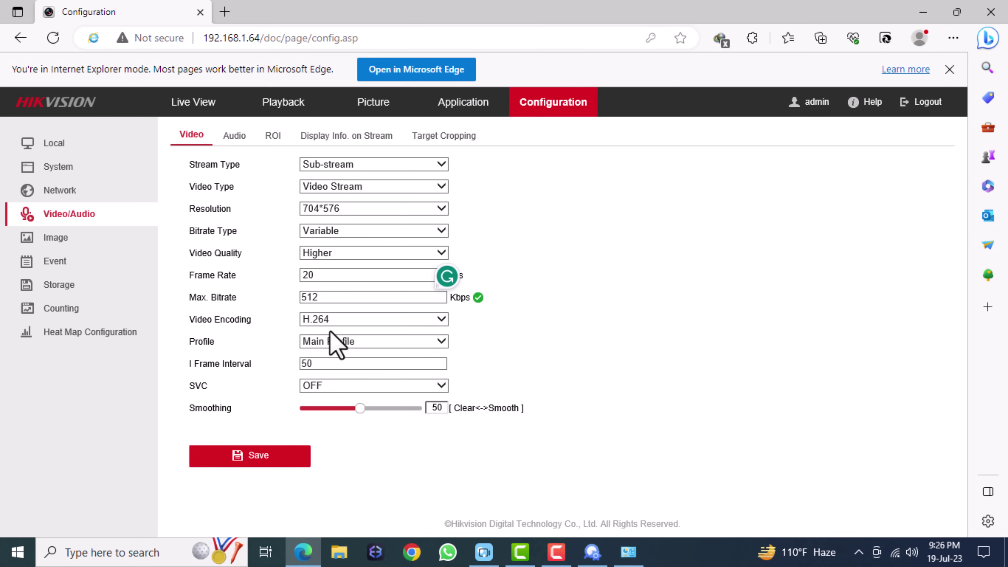
pyautogui.click(339, 324)
pyautogui.click(551, 324)
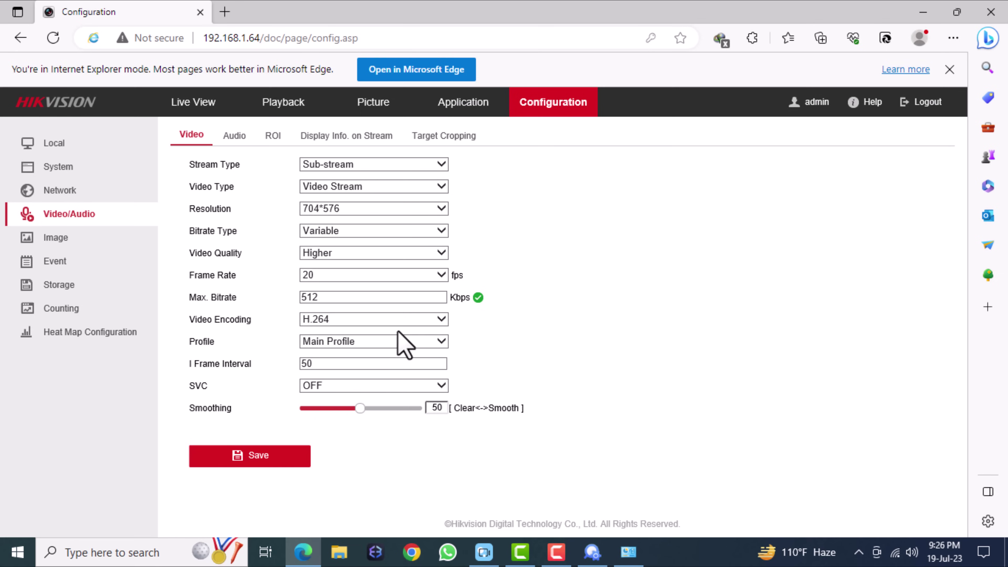
pyautogui.click(280, 461)
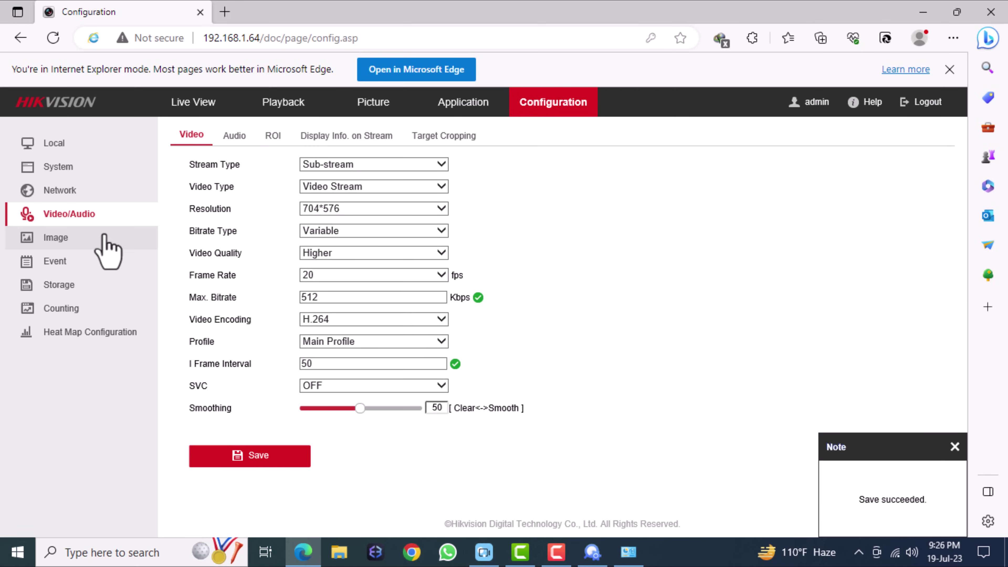
pyautogui.click(84, 240)
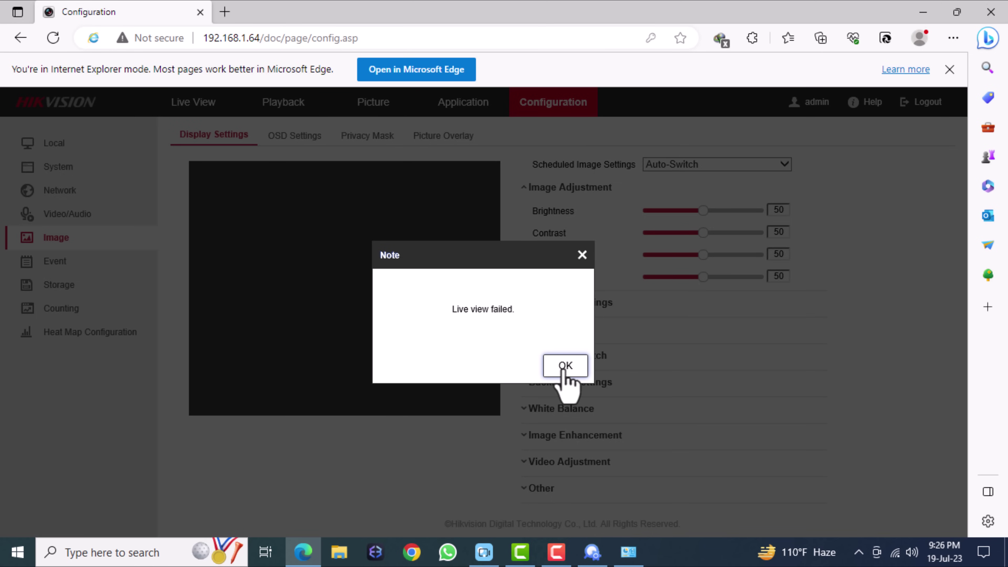
# Step: Open the OSD settings, keeping the camera name as 'Camera 01'
pyautogui.click(564, 365)
pyautogui.click(292, 137)
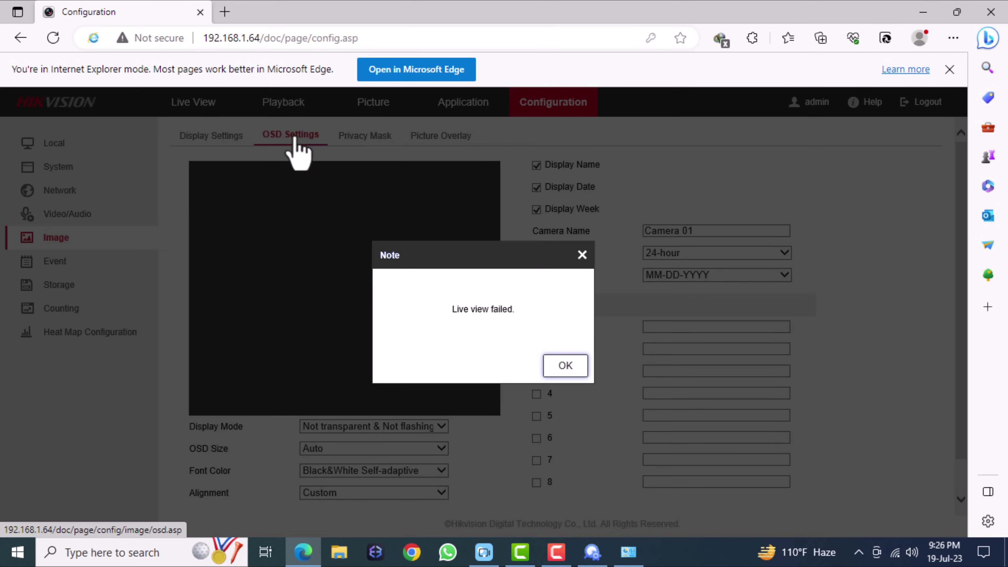
pyautogui.click(565, 366)
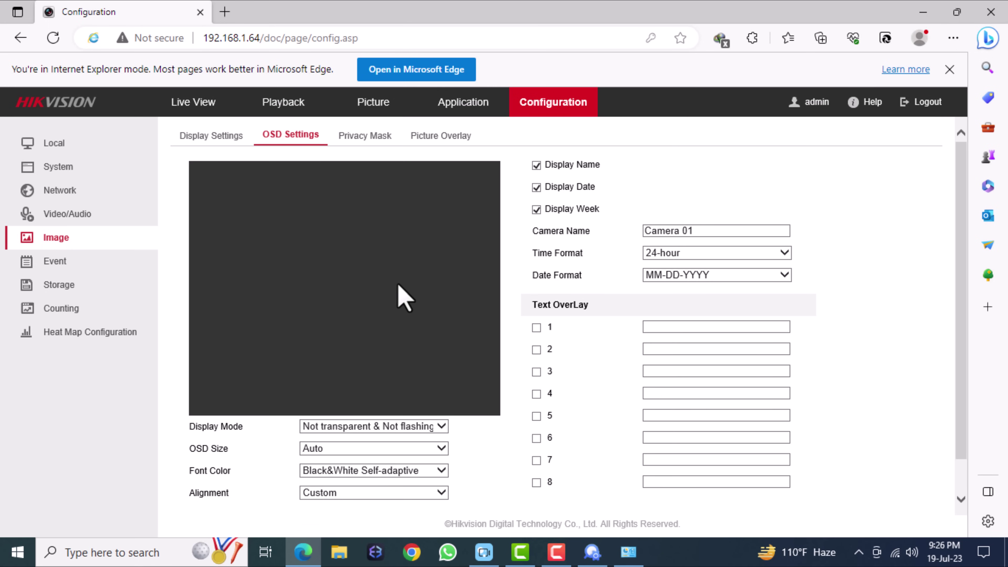
pyautogui.moveTo(708, 233); pyautogui.dragTo(465, 220)
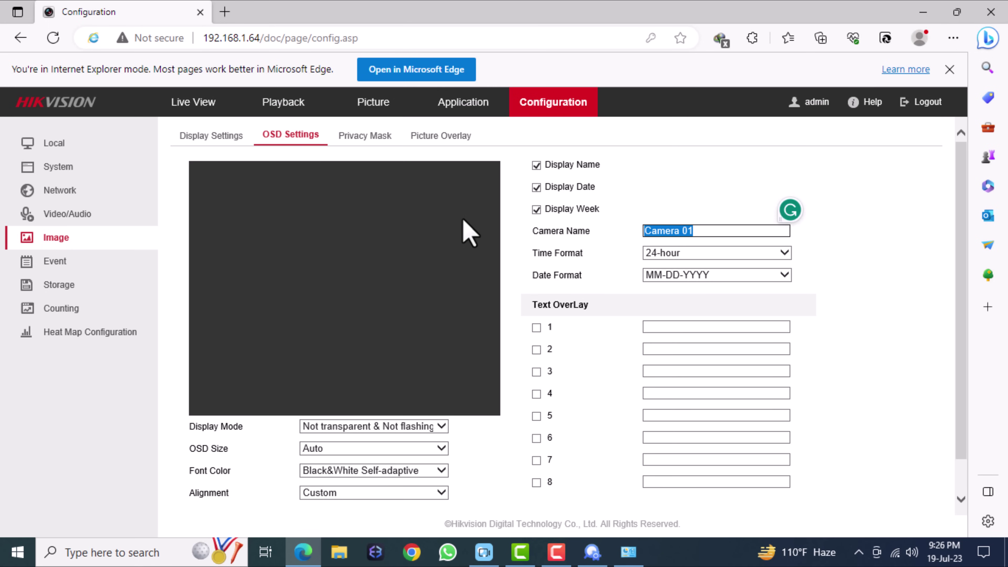
pyautogui.press('End')
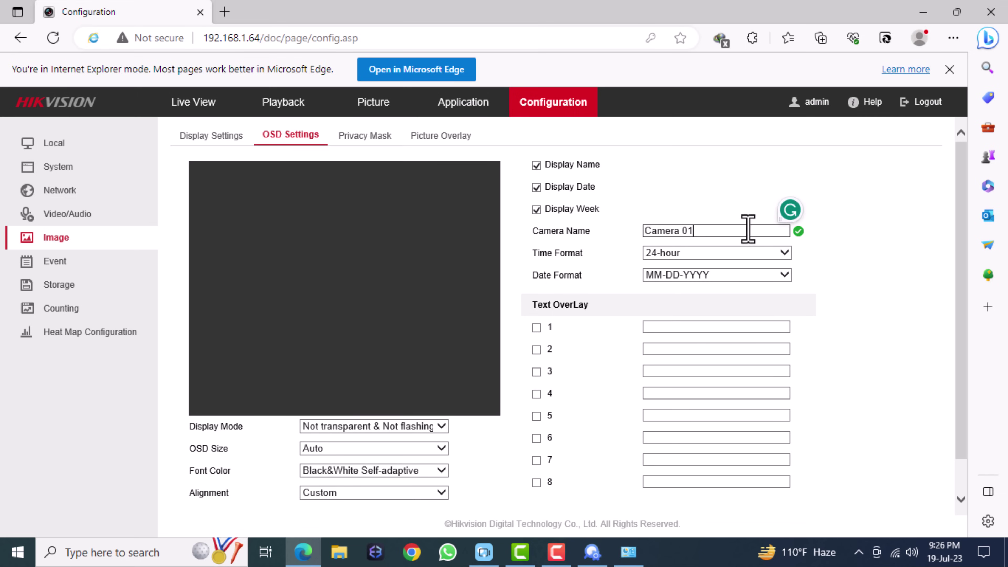
# Step: Set OSD time format to 12-hour and date format to DD-MM-YYYY, save, and go to Event settings
pyautogui.click(741, 256)
pyautogui.click(680, 243)
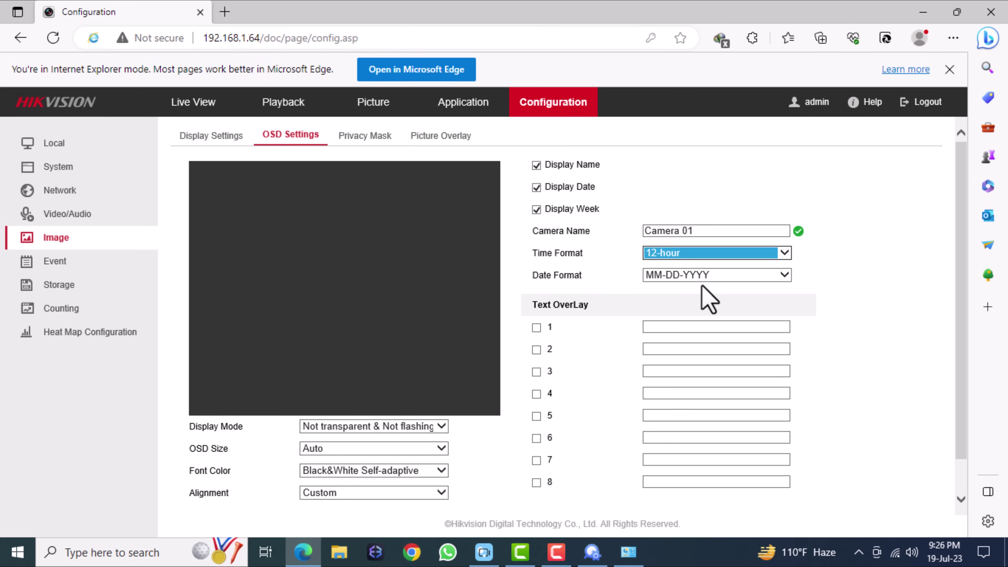
pyautogui.click(706, 278)
pyautogui.click(679, 287)
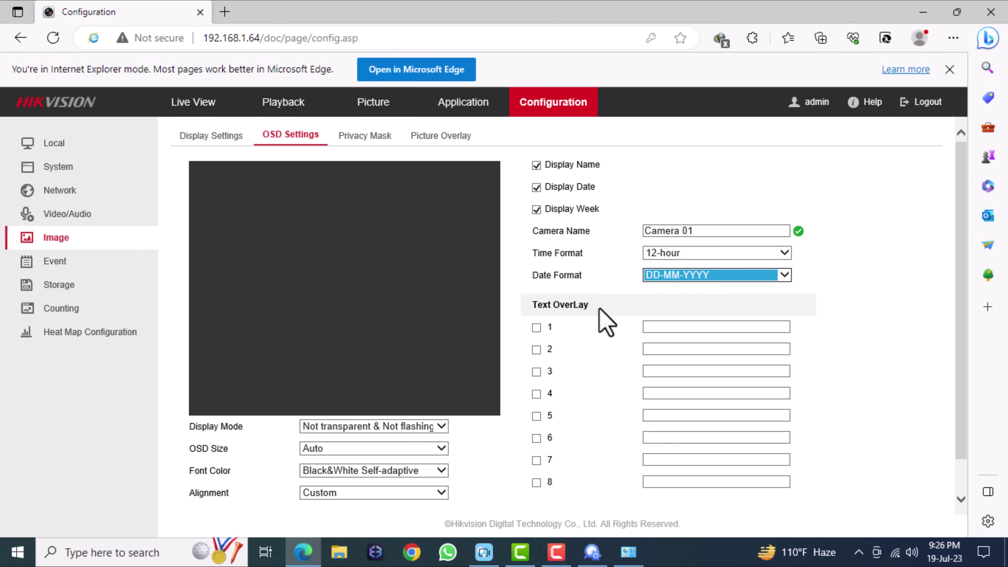
pyautogui.scroll(-2, 963, 382)
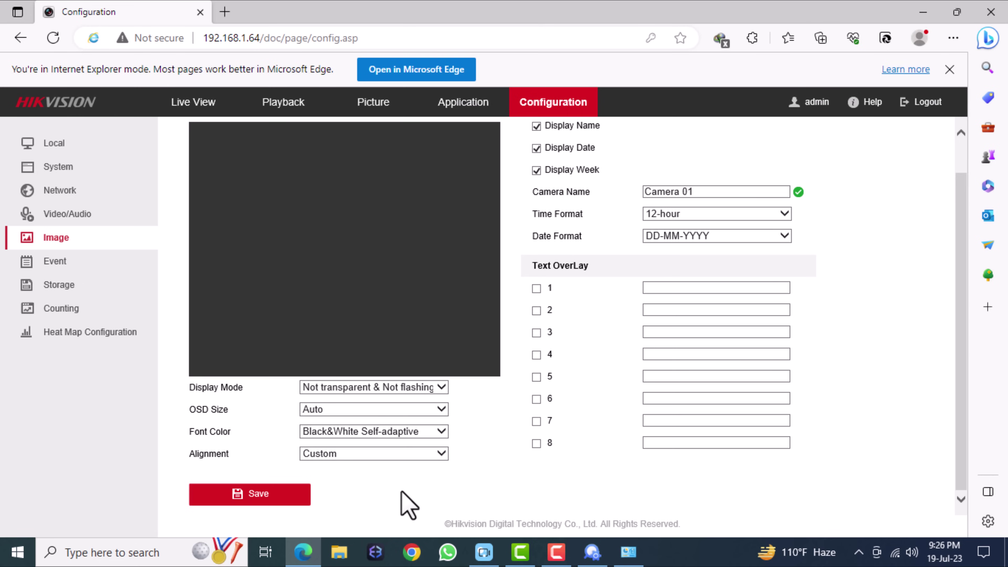
pyautogui.click(281, 492)
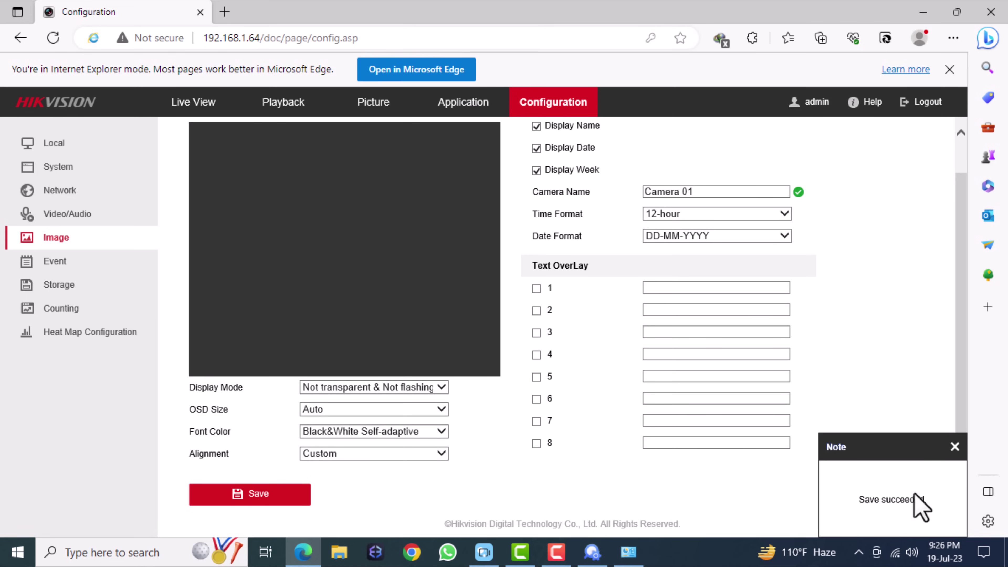
pyautogui.click(86, 262)
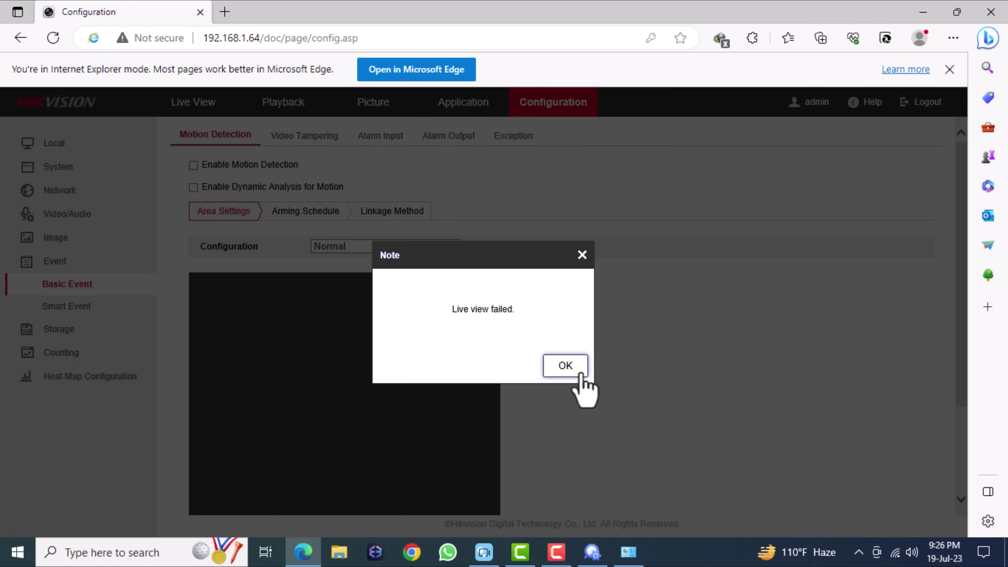
# Step: Dismiss the live view notice, tick Enable Motion Detection, and start drawing a detection area
pyautogui.click(567, 367)
pyautogui.click(193, 165)
pyautogui.scroll(-3, 436, 358)
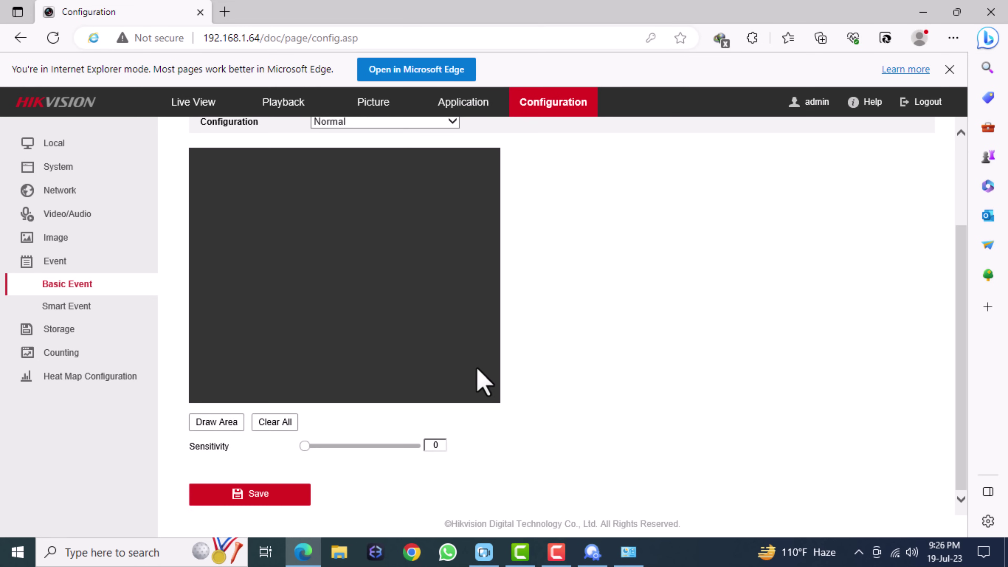
pyautogui.click(219, 423)
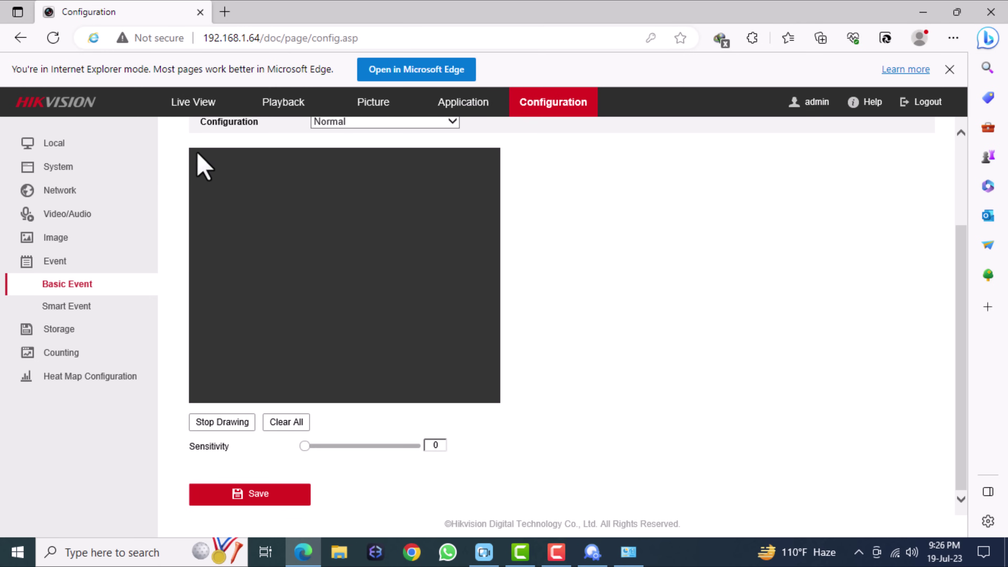